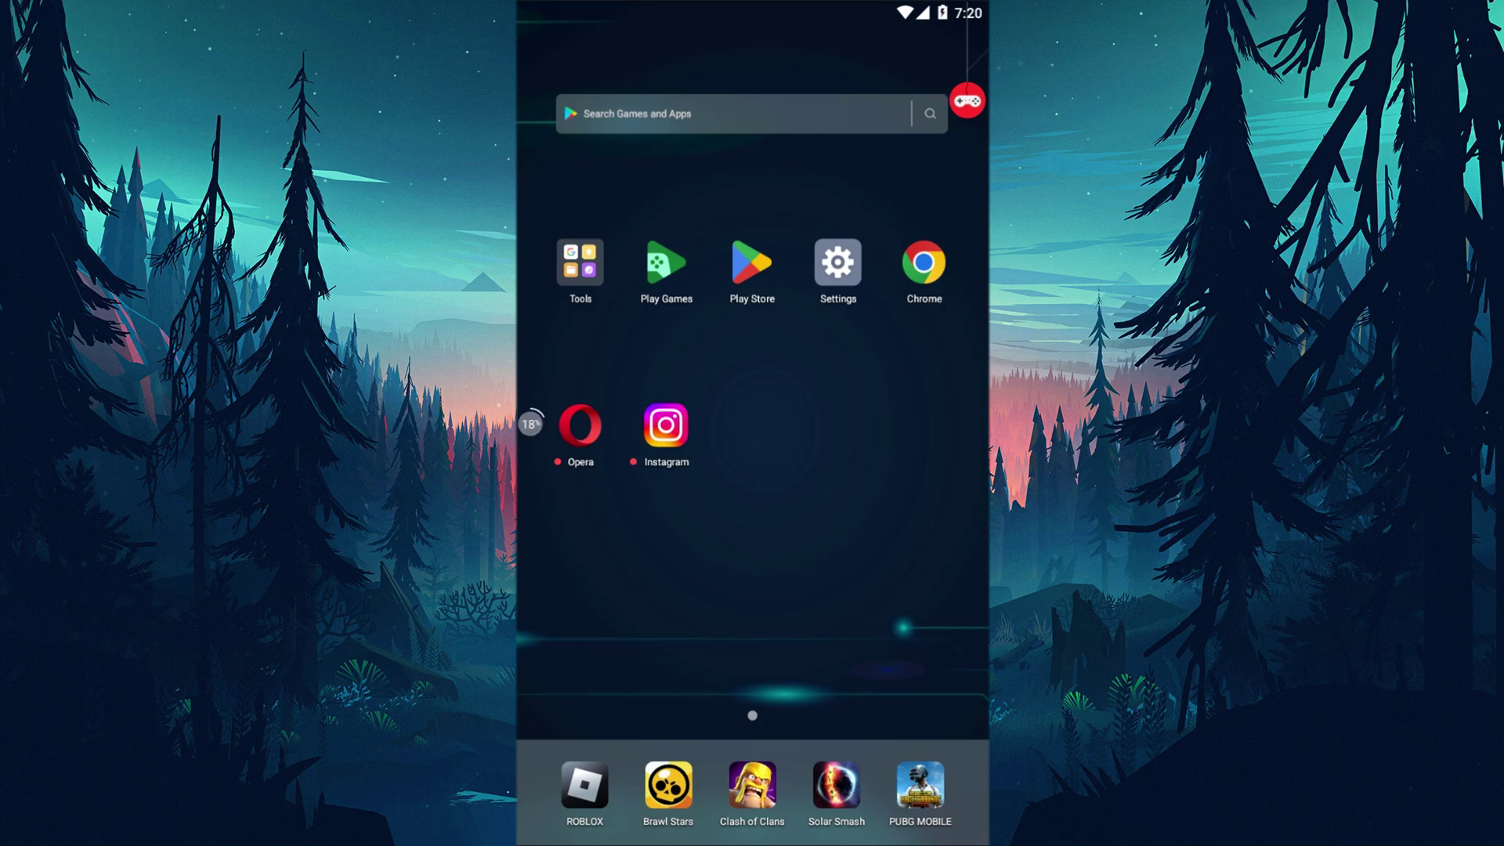
# Start updating the Instagram app from its Google Play store page.
pyautogui.click(753, 267)
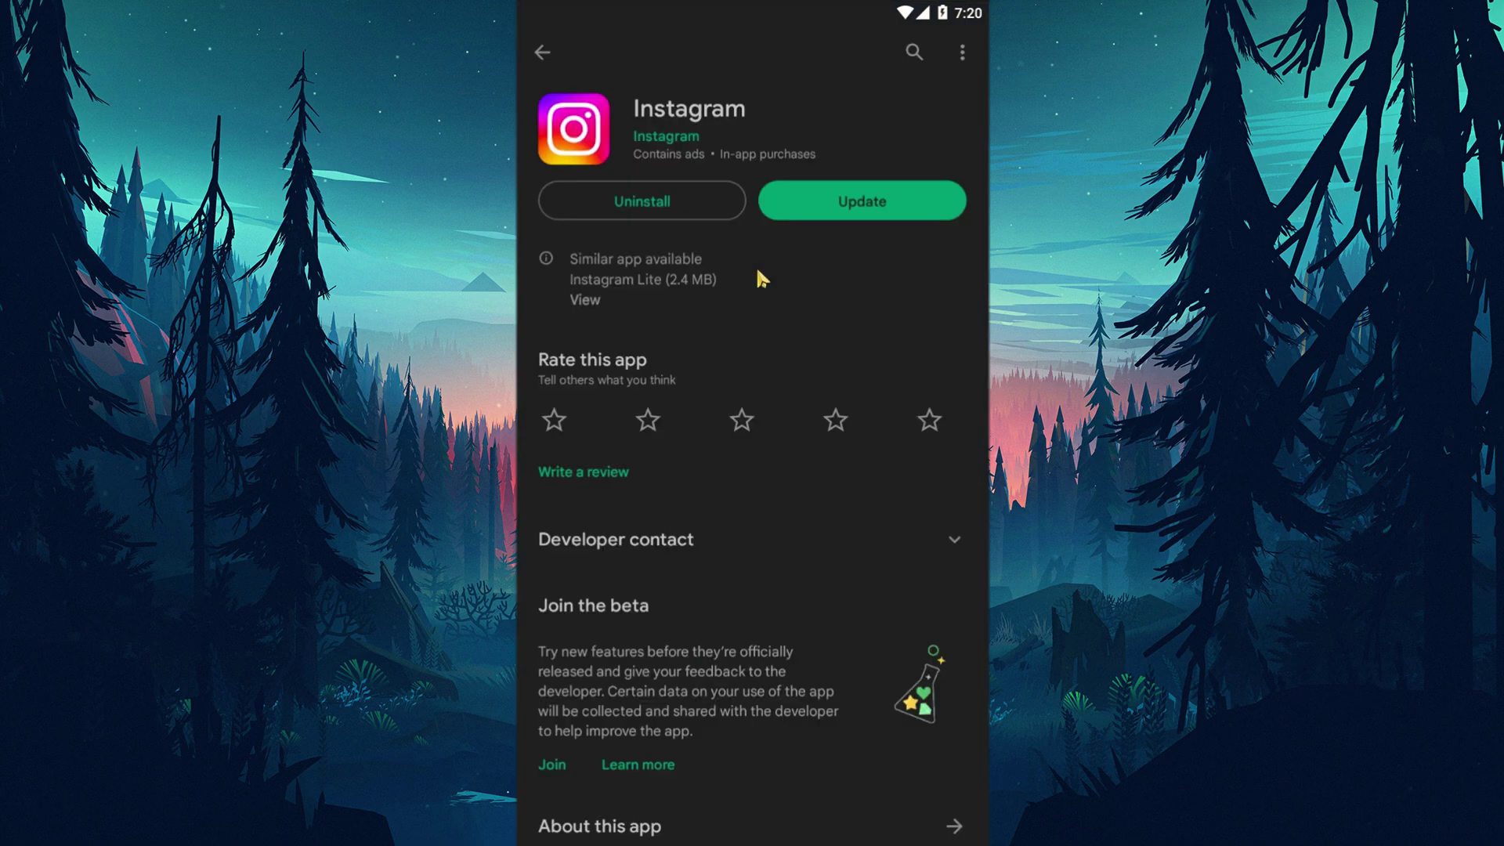
pyautogui.click(867, 212)
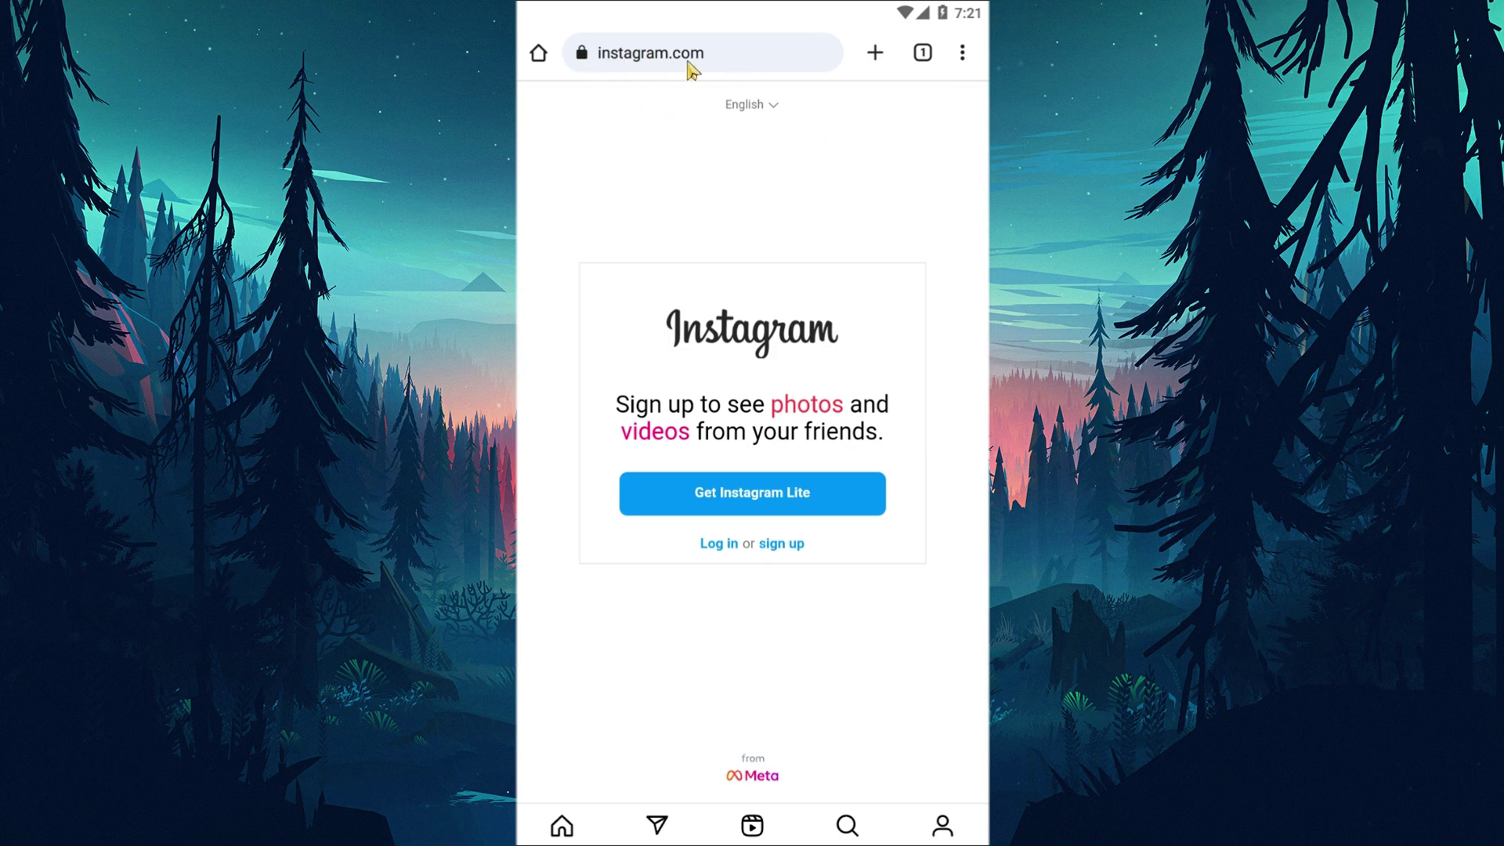
# Log in to instagram.com in Chrome with the account's username and password.
pyautogui.click(719, 544)
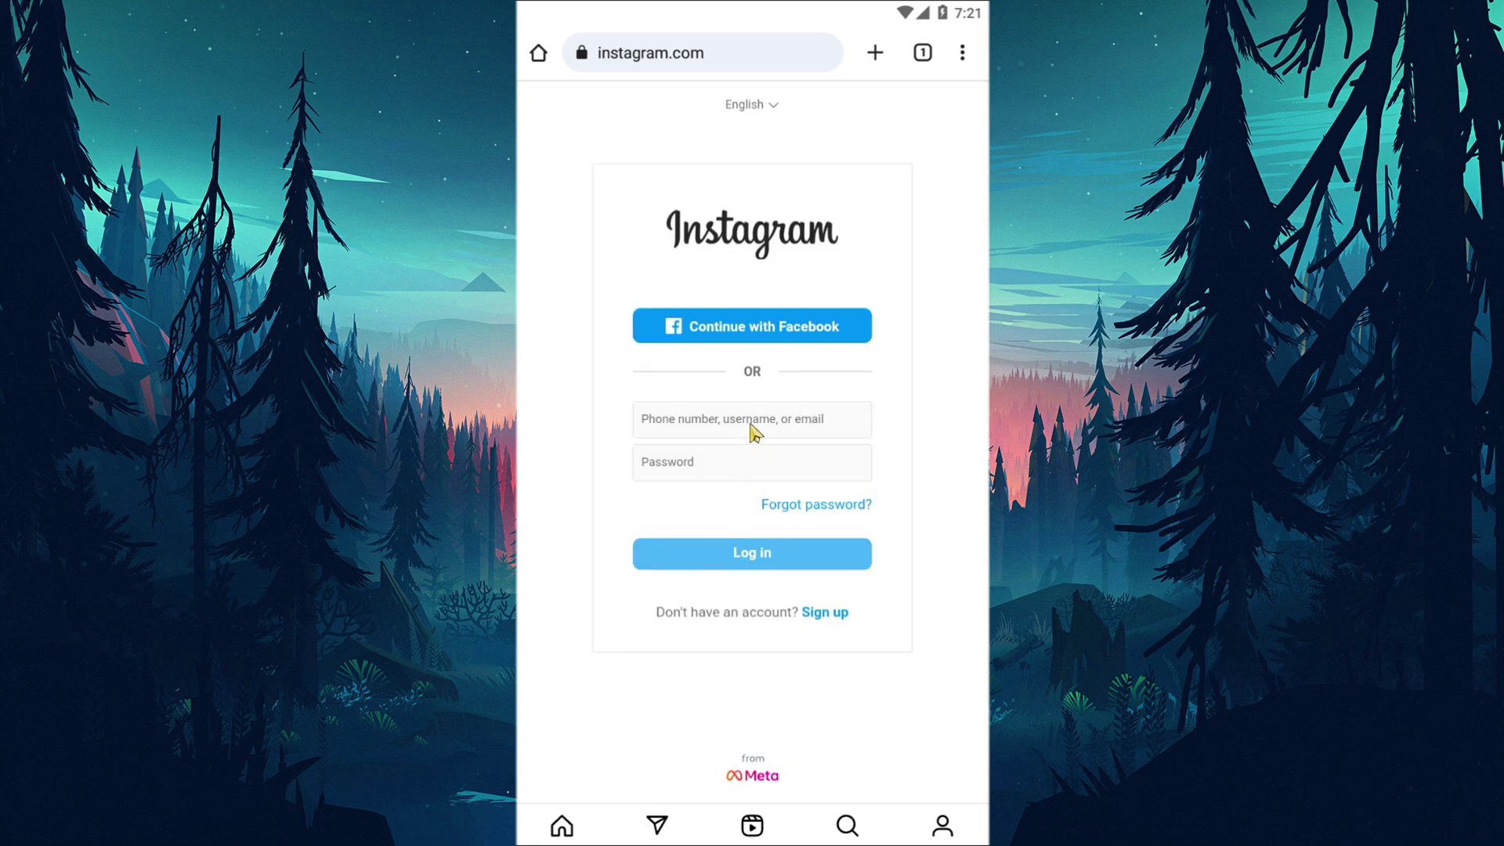
pyautogui.click(753, 429)
pyautogui.write('testprotont')
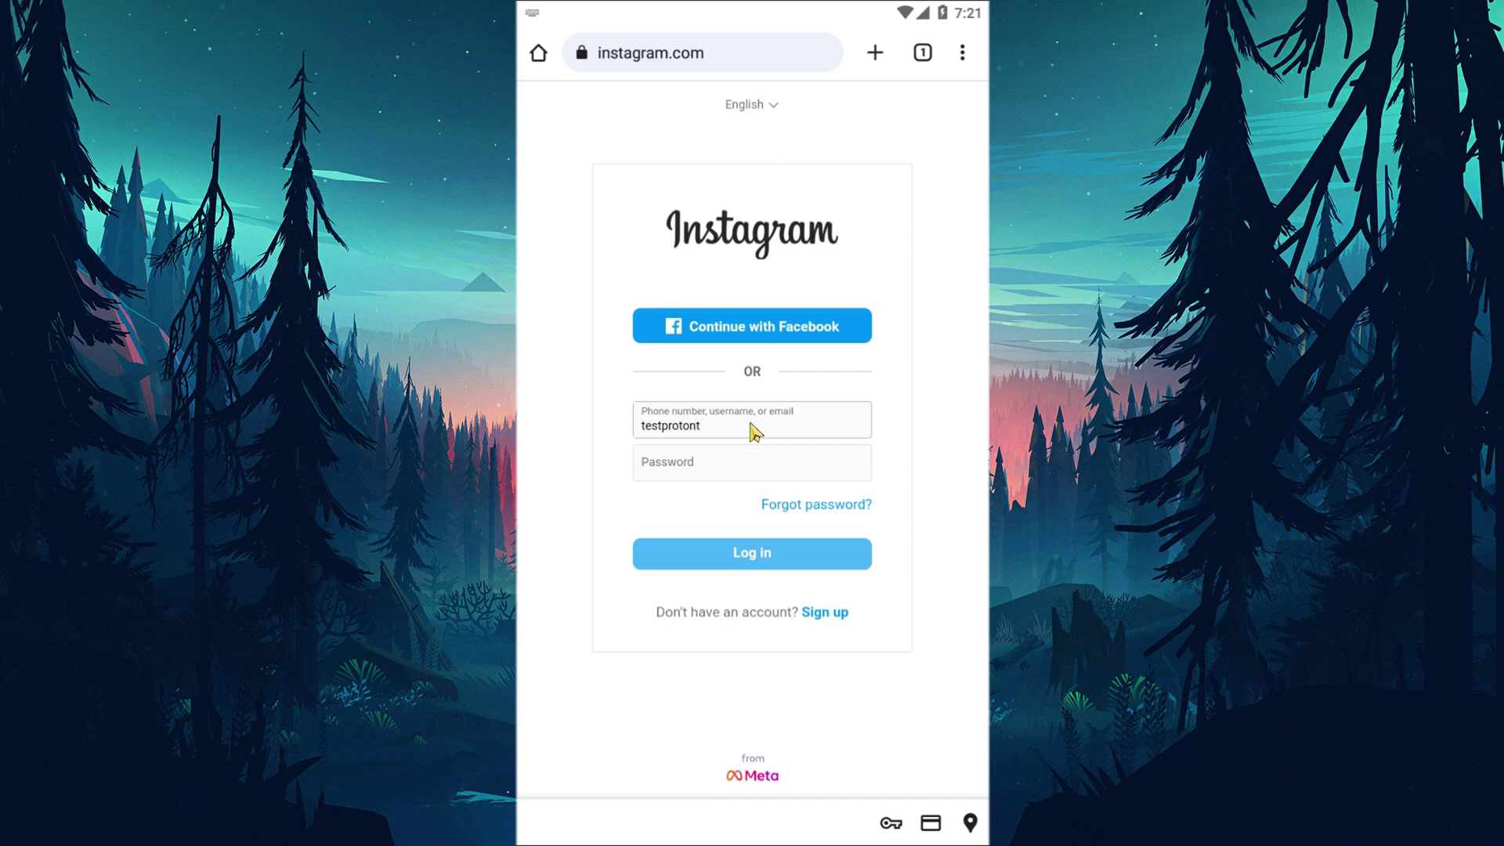
pyautogui.write('0')
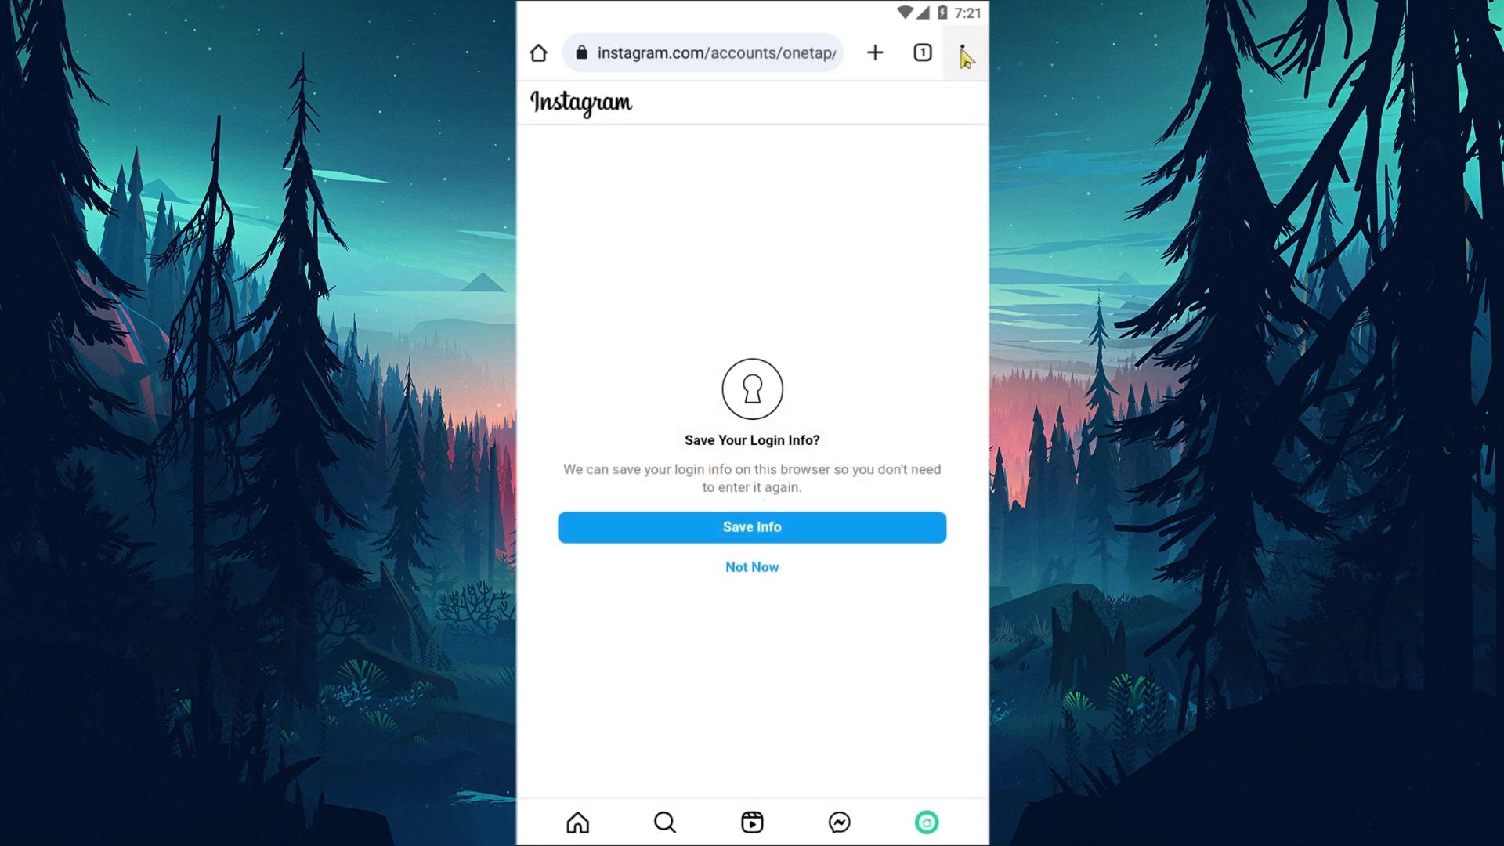
pyautogui.click(962, 53)
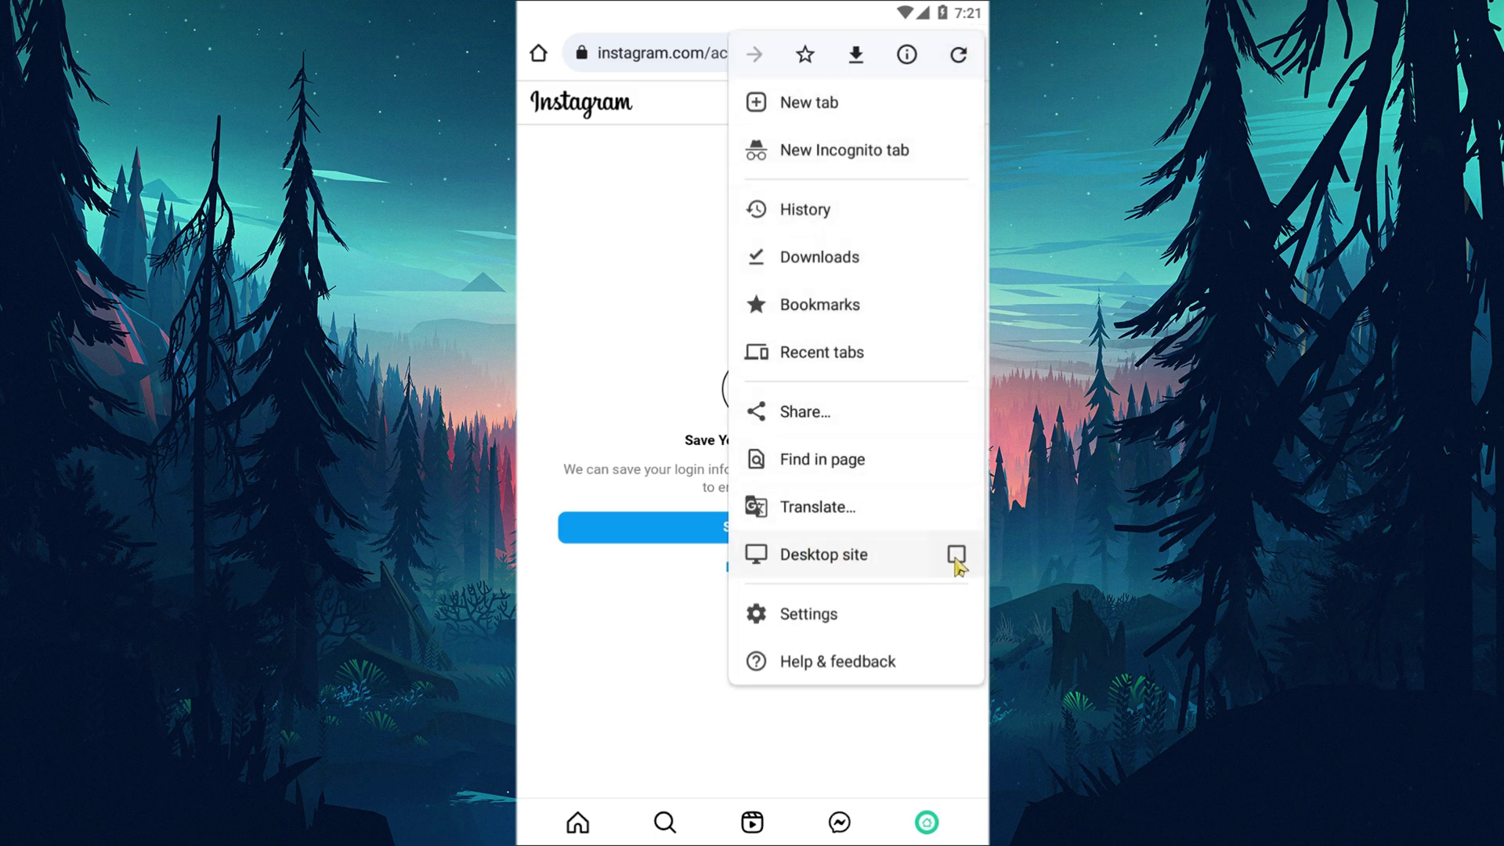
# Switch Chrome to the Desktop site version of Instagram.
pyautogui.click(956, 554)
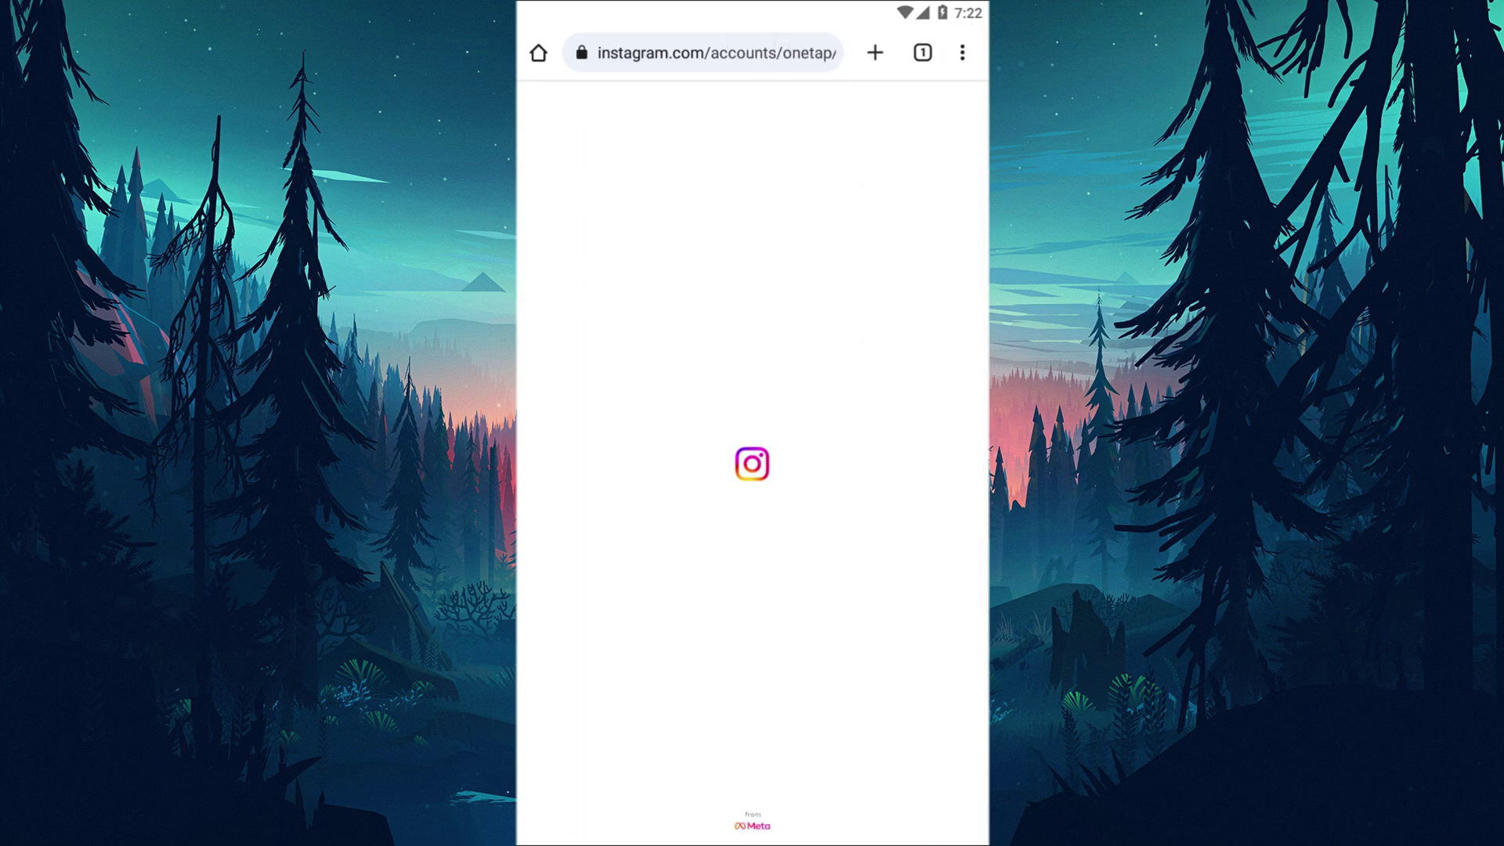
pyautogui.click(961, 52)
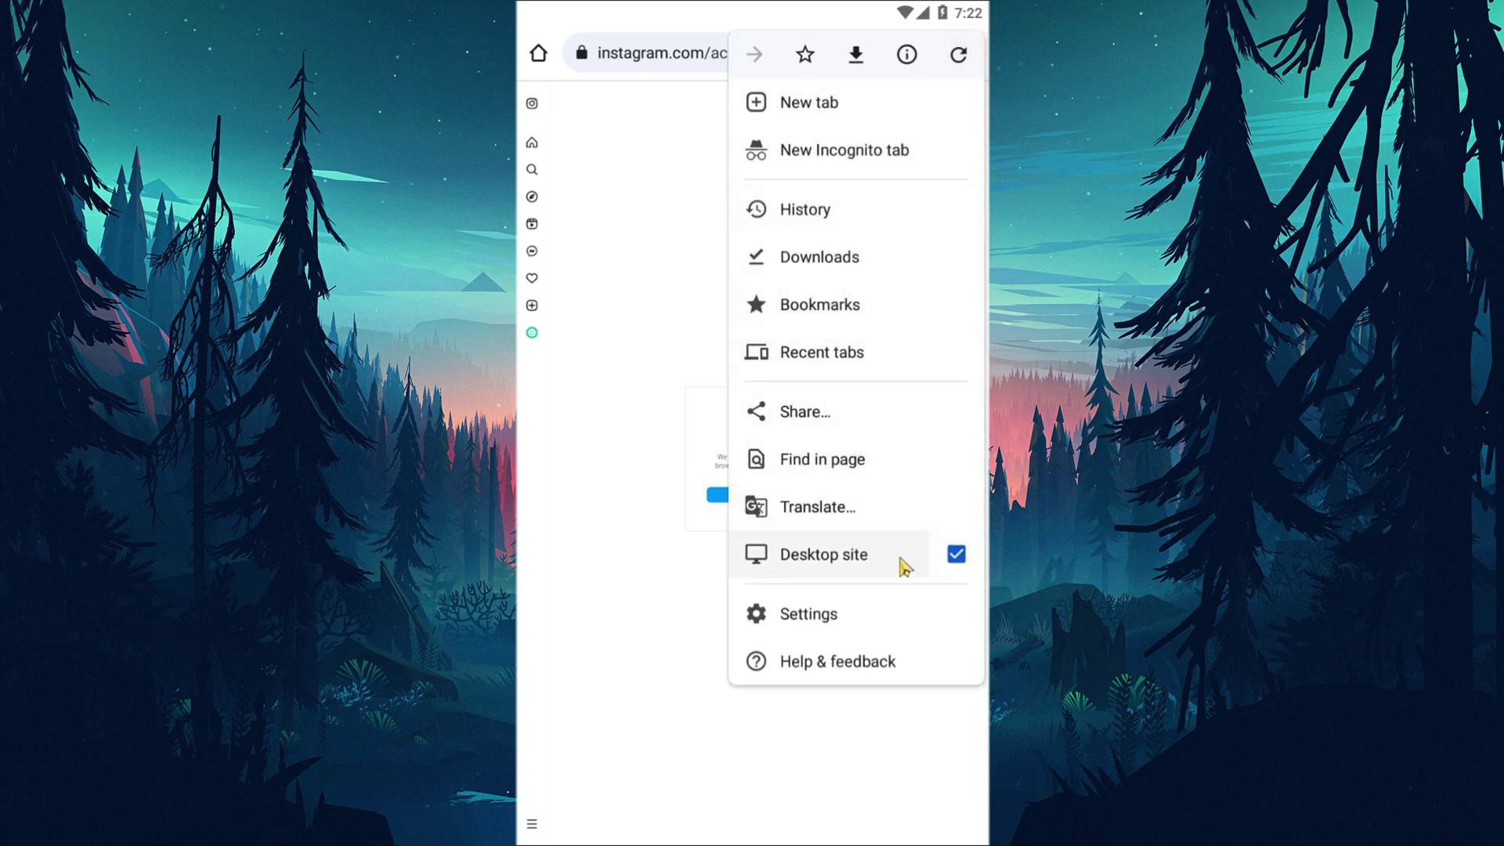
pyautogui.click(604, 325)
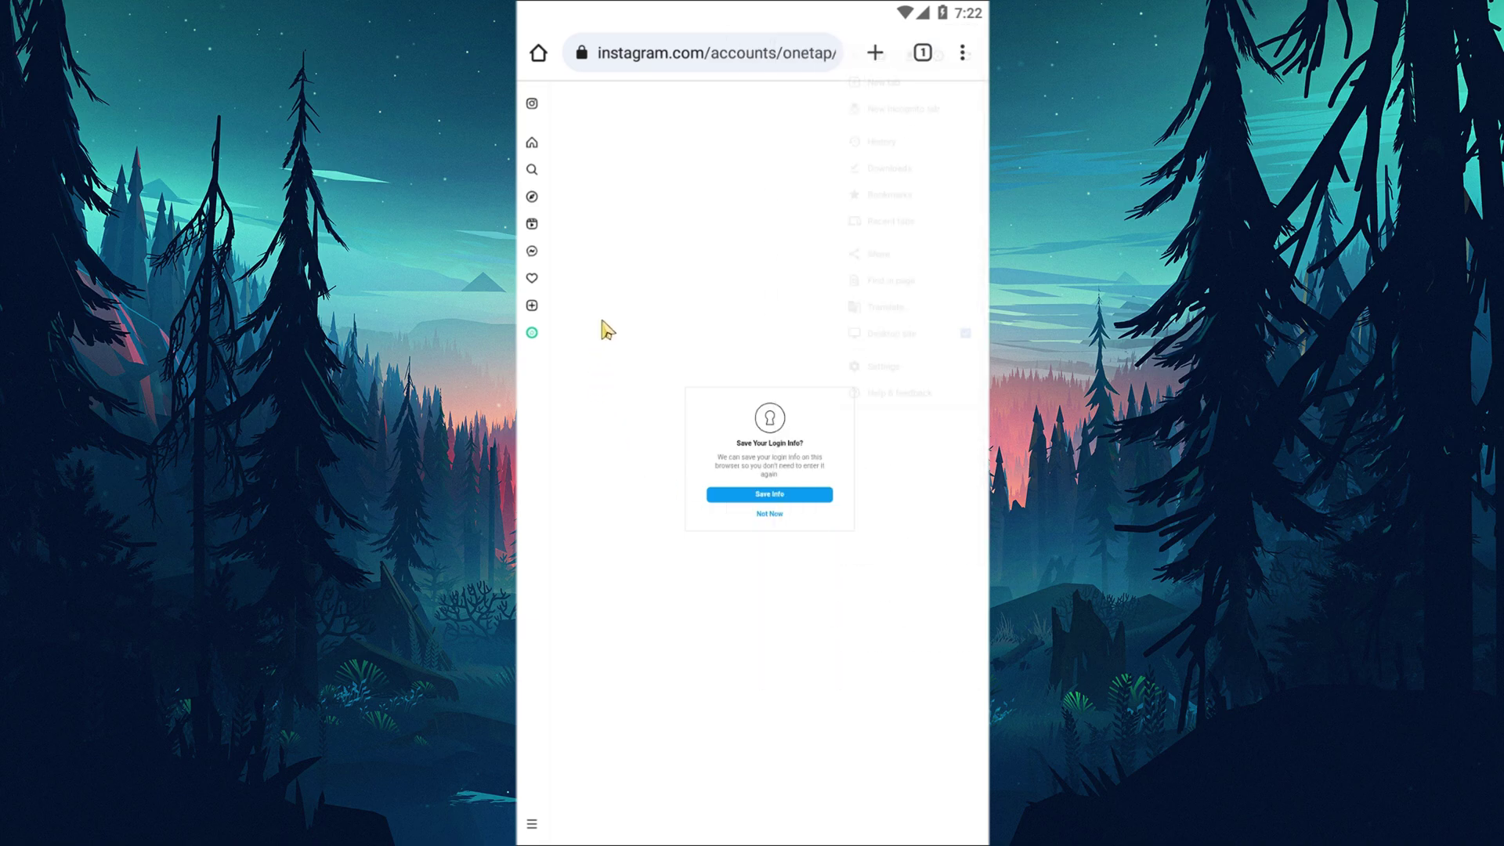
# Decline the save-login and notifications prompts, then open the account's profile page.
pyautogui.click(768, 517)
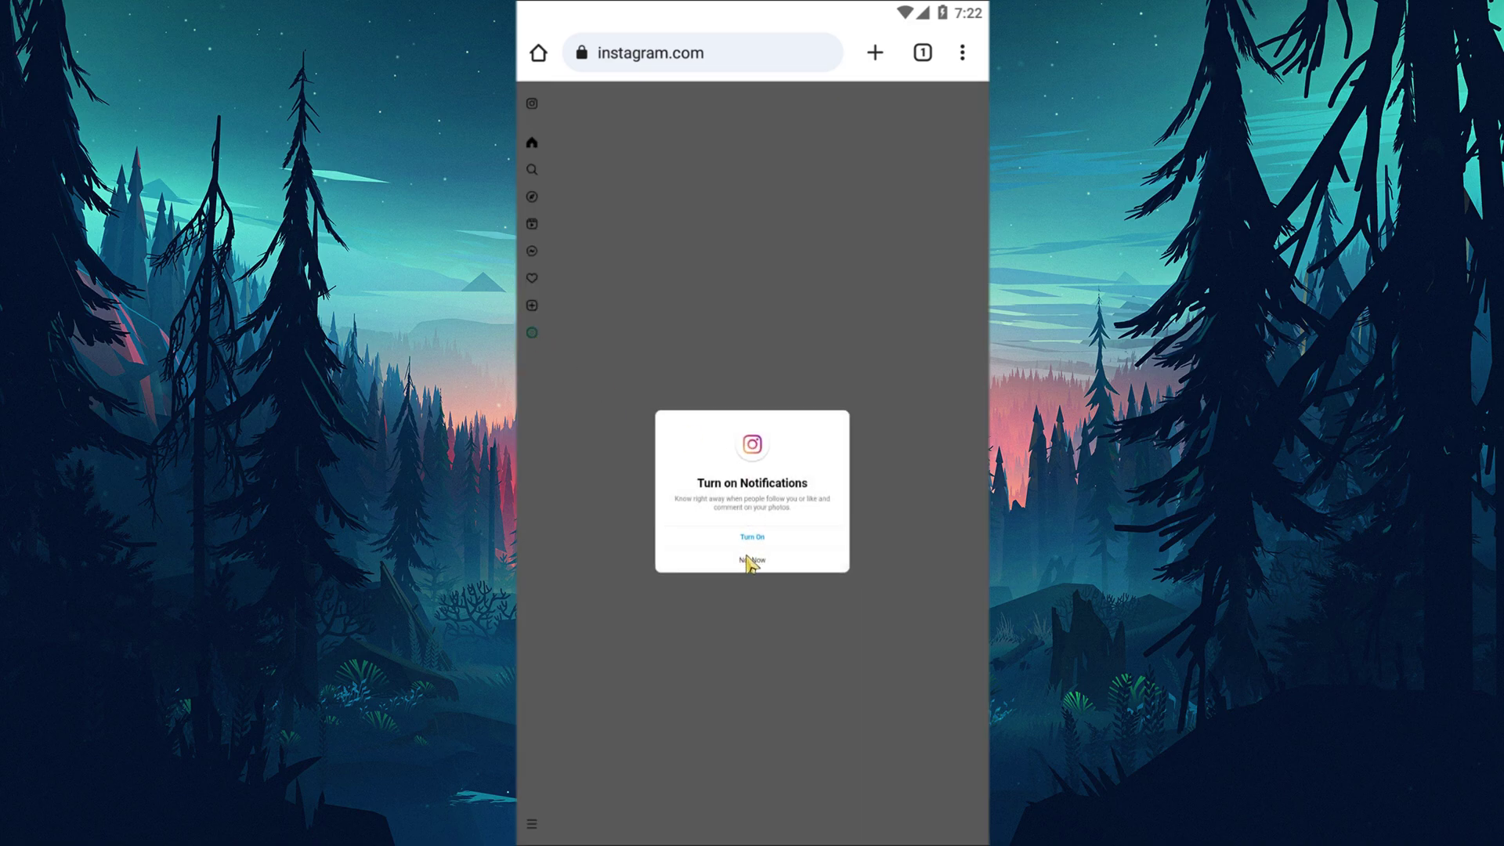
pyautogui.click(750, 557)
pyautogui.click(532, 334)
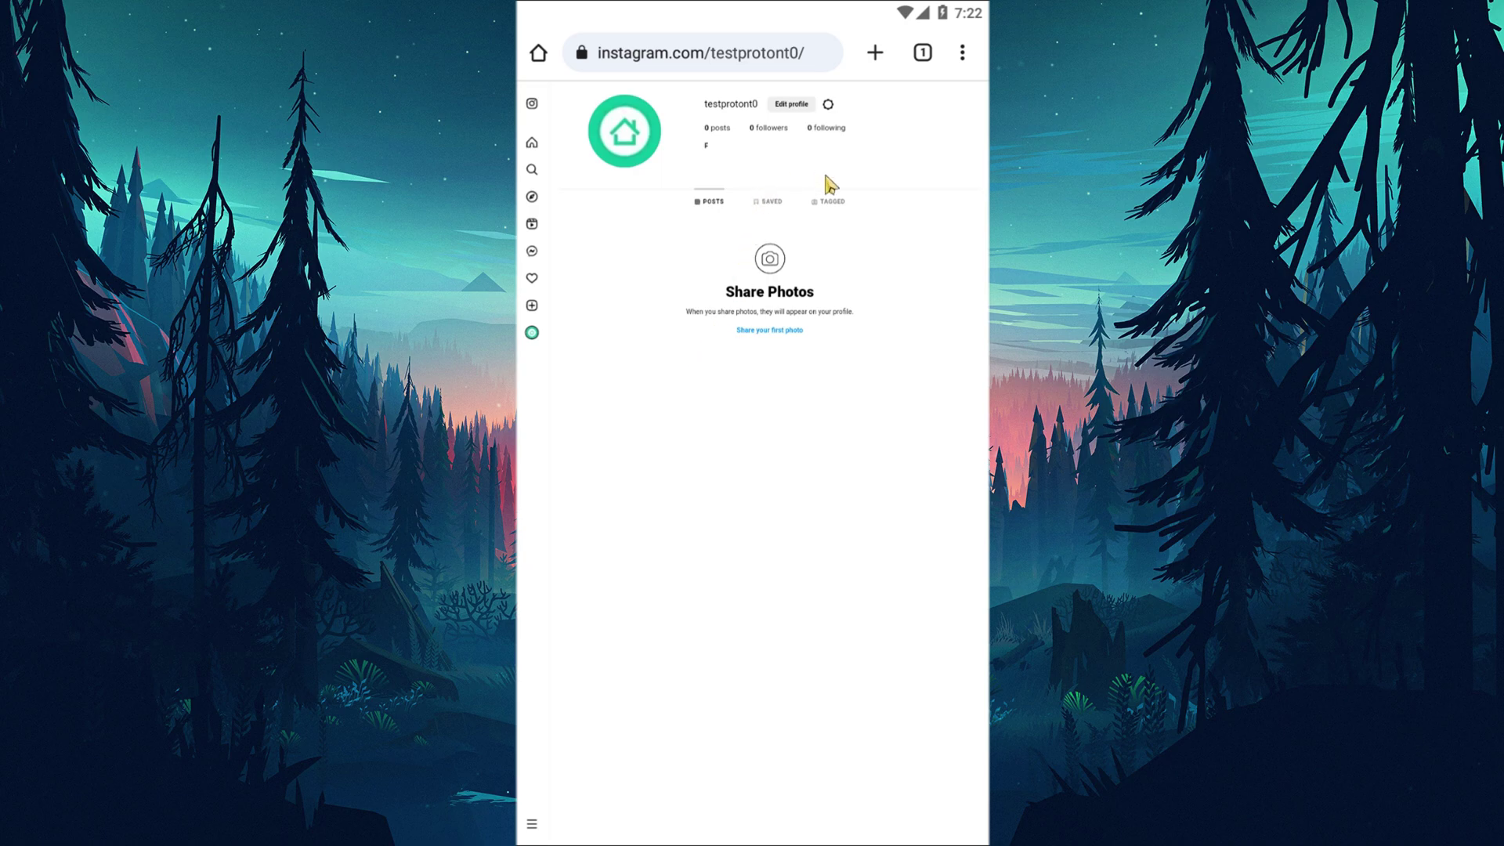
# Upload the Doge image as the Instagram profile photo via Edit profile.
pyautogui.click(793, 108)
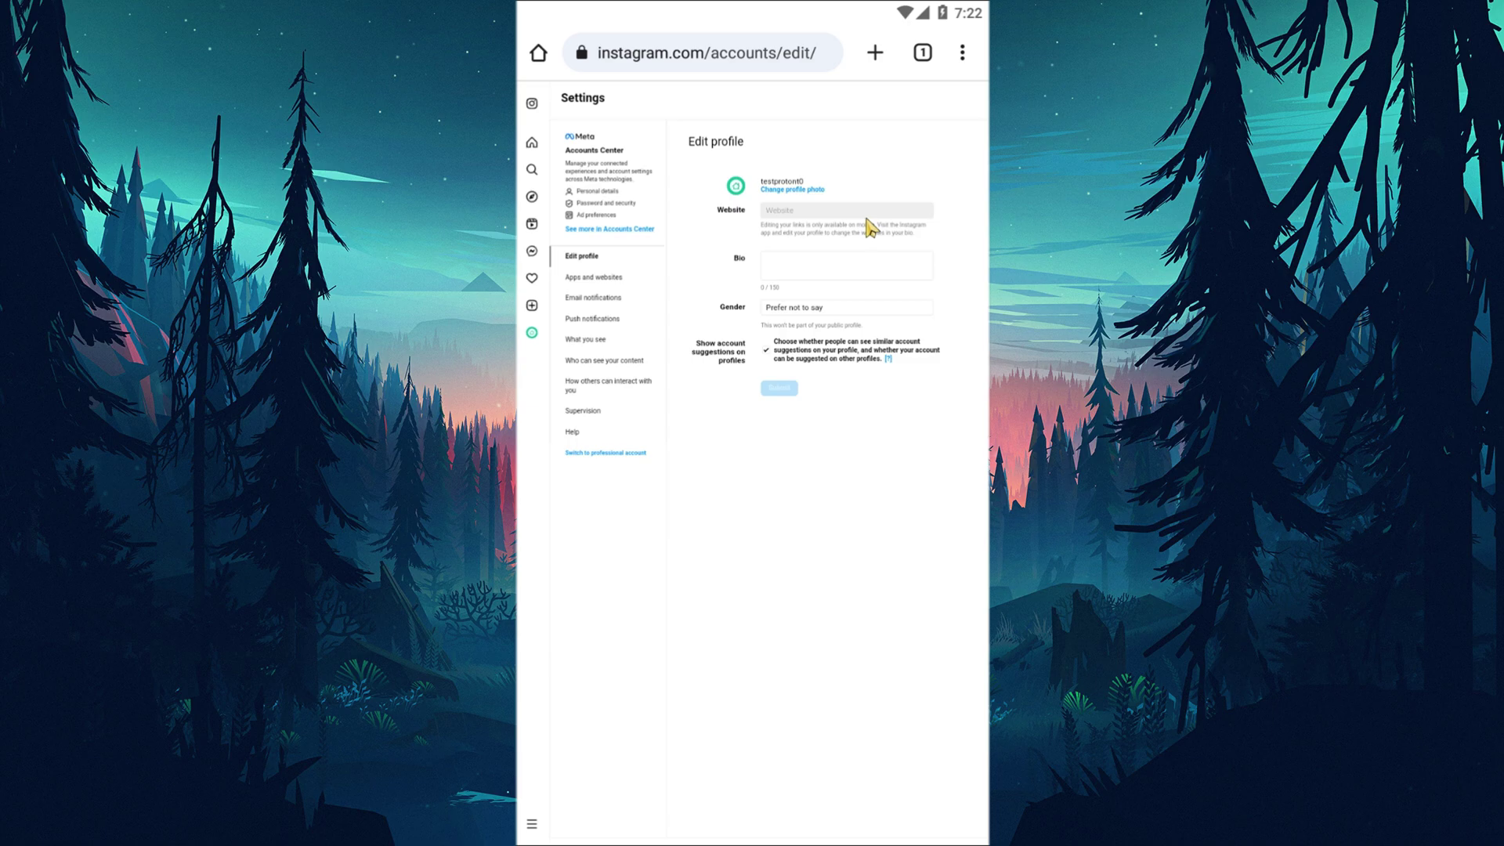
pyautogui.click(811, 196)
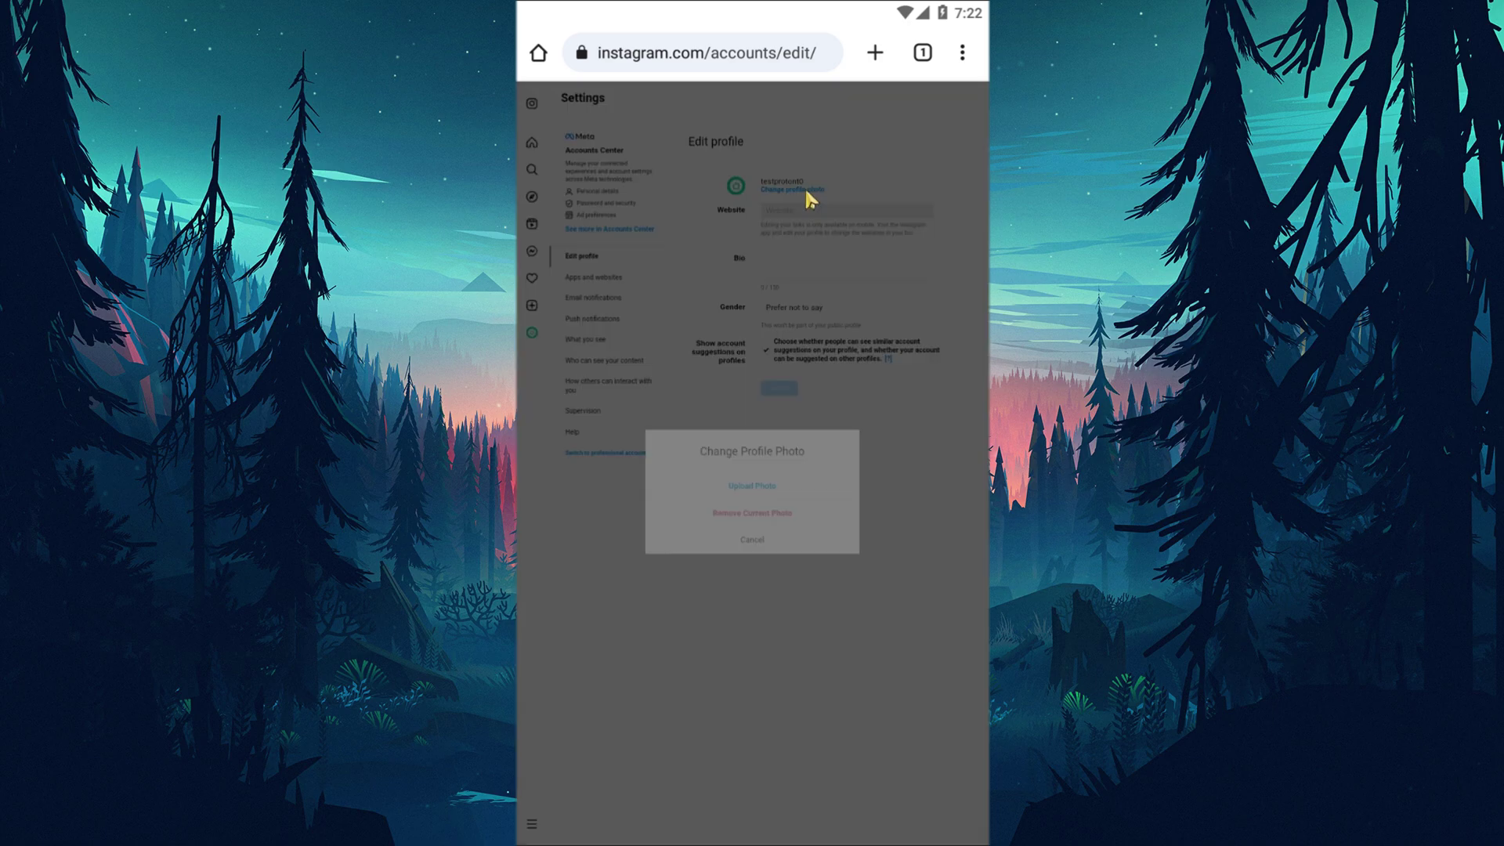
pyautogui.click(758, 488)
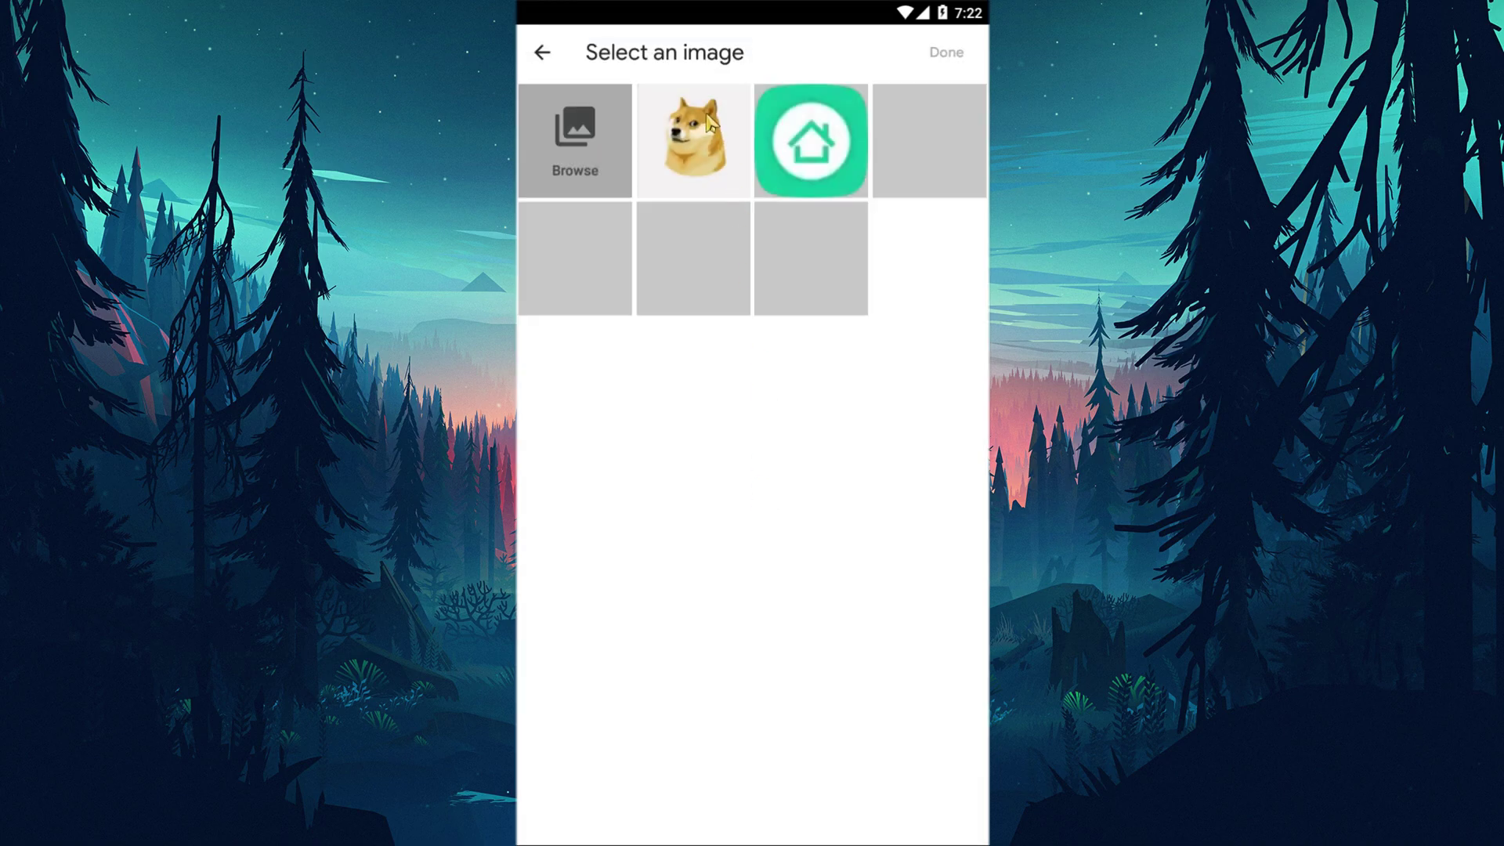
pyautogui.click(709, 121)
pyautogui.click(949, 53)
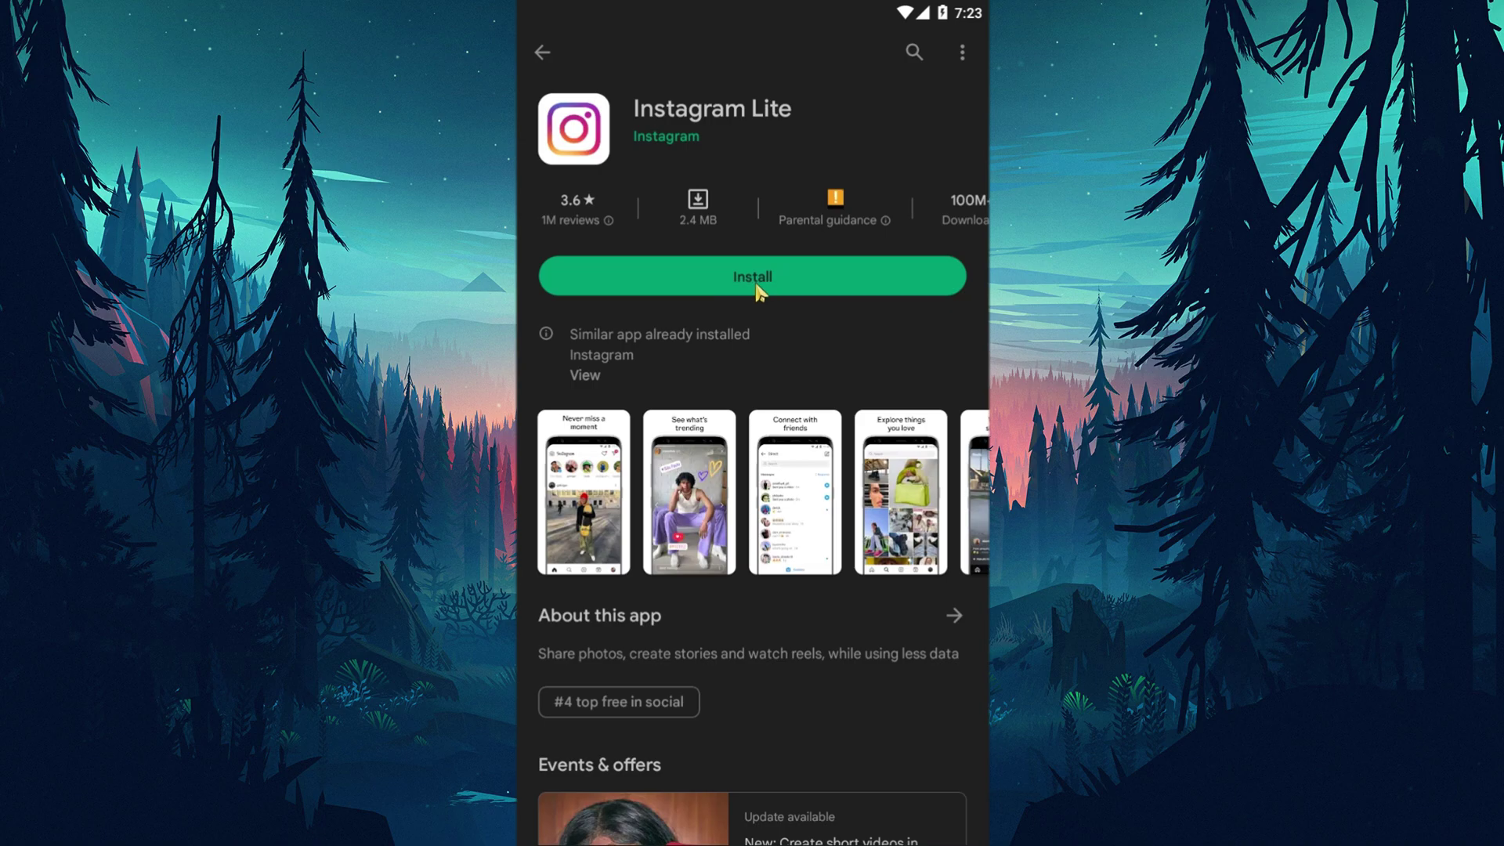
# Install Instagram Lite from Google Play and open it.
pyautogui.click(756, 286)
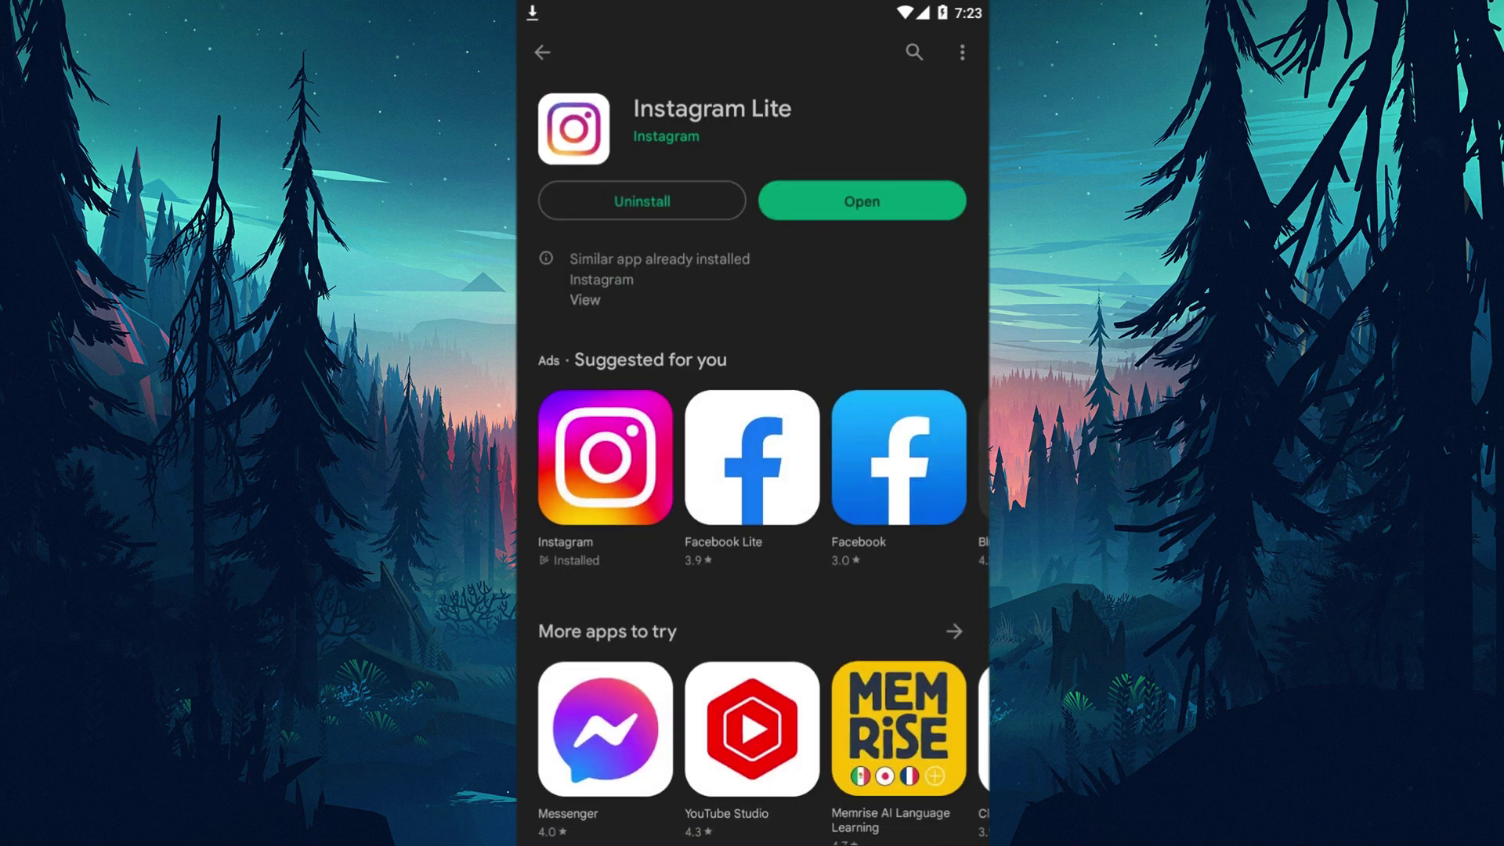
pyautogui.click(877, 222)
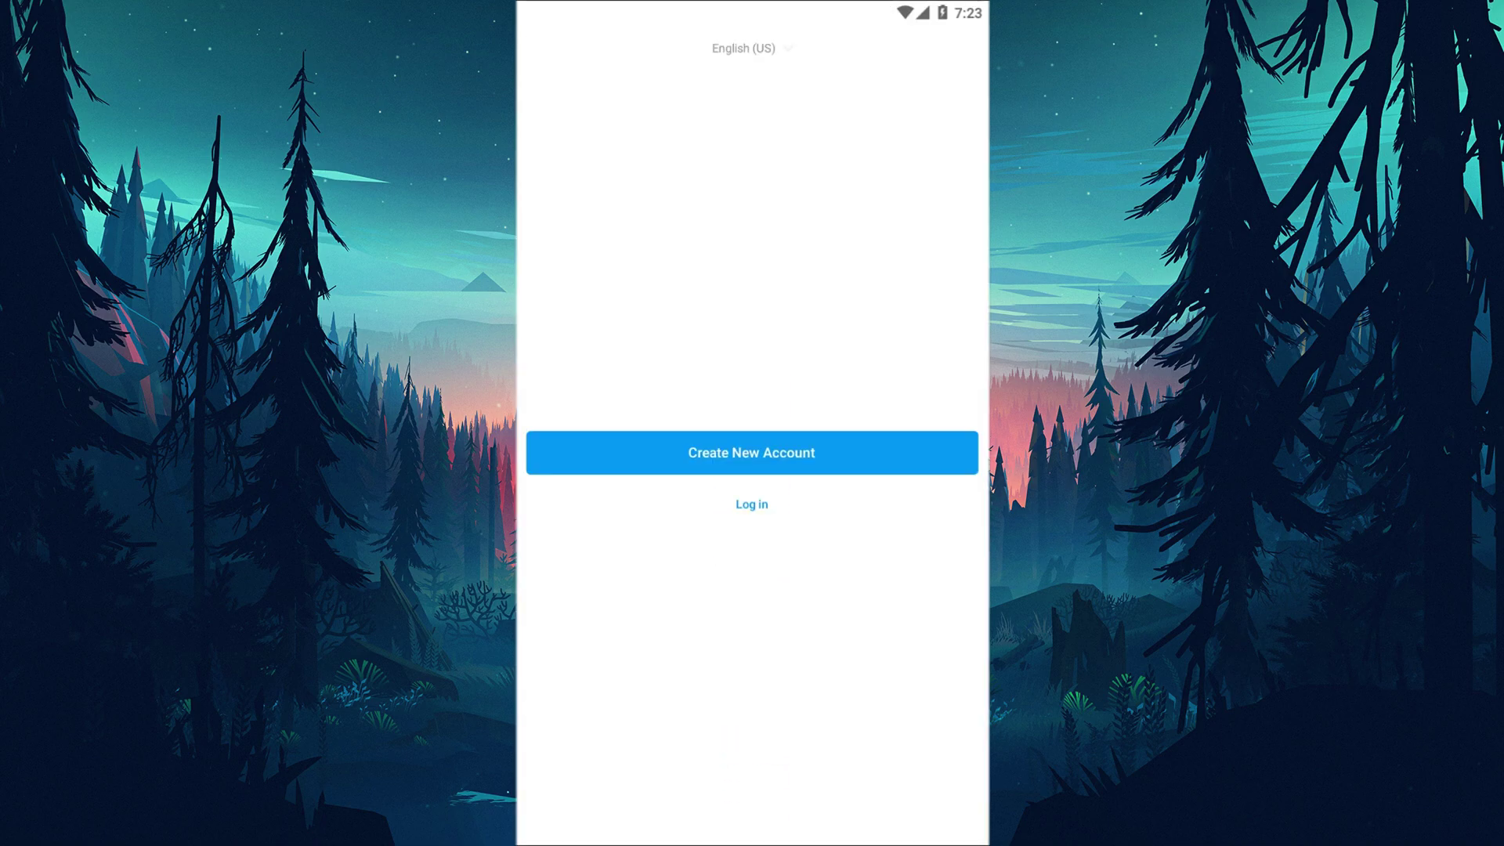
# Log in to Instagram Lite with the account's username.
pyautogui.click(754, 511)
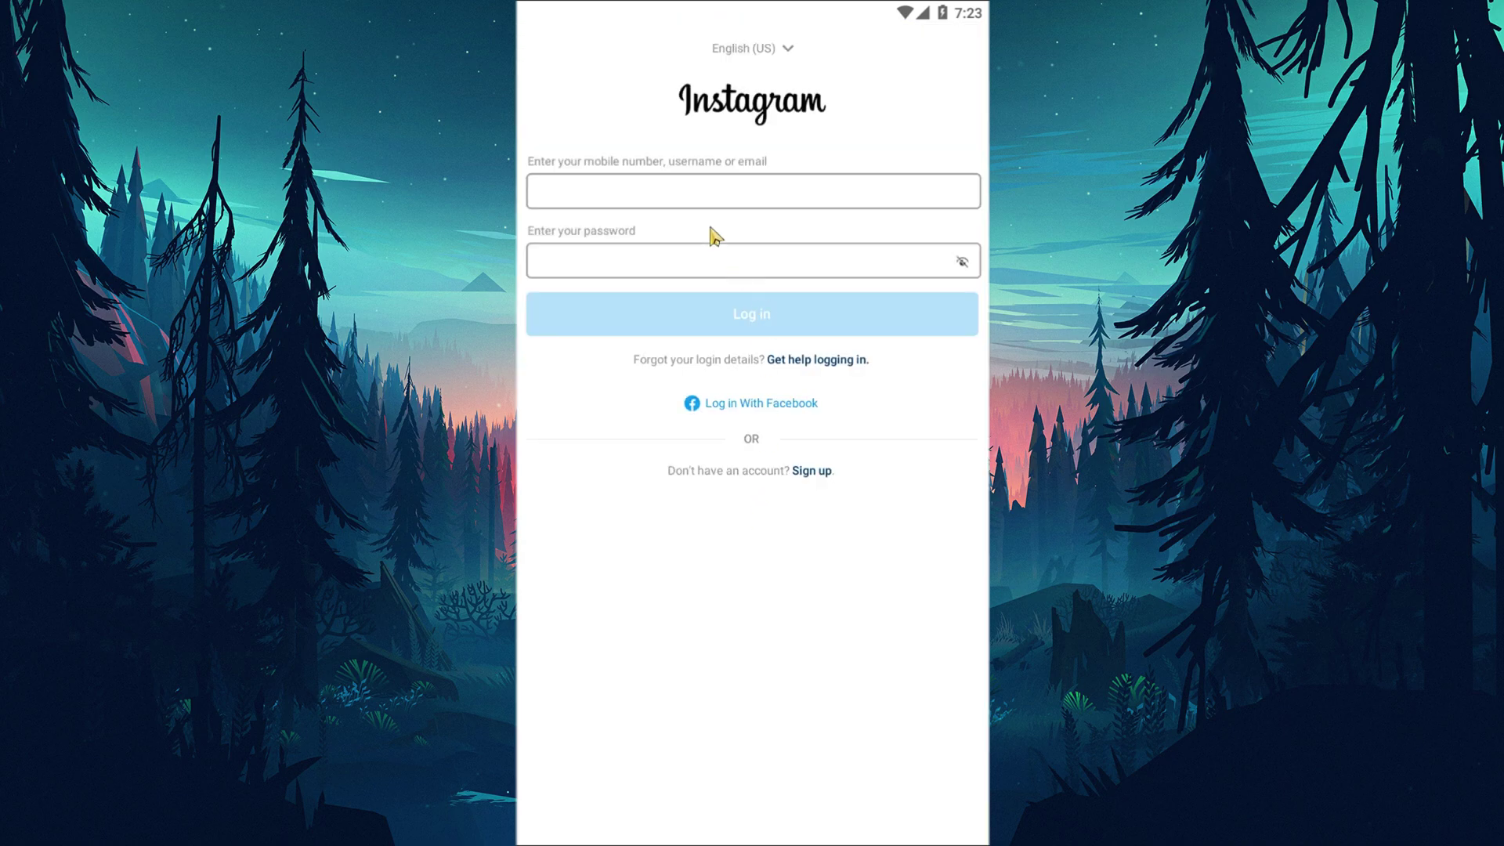
pyautogui.click(687, 205)
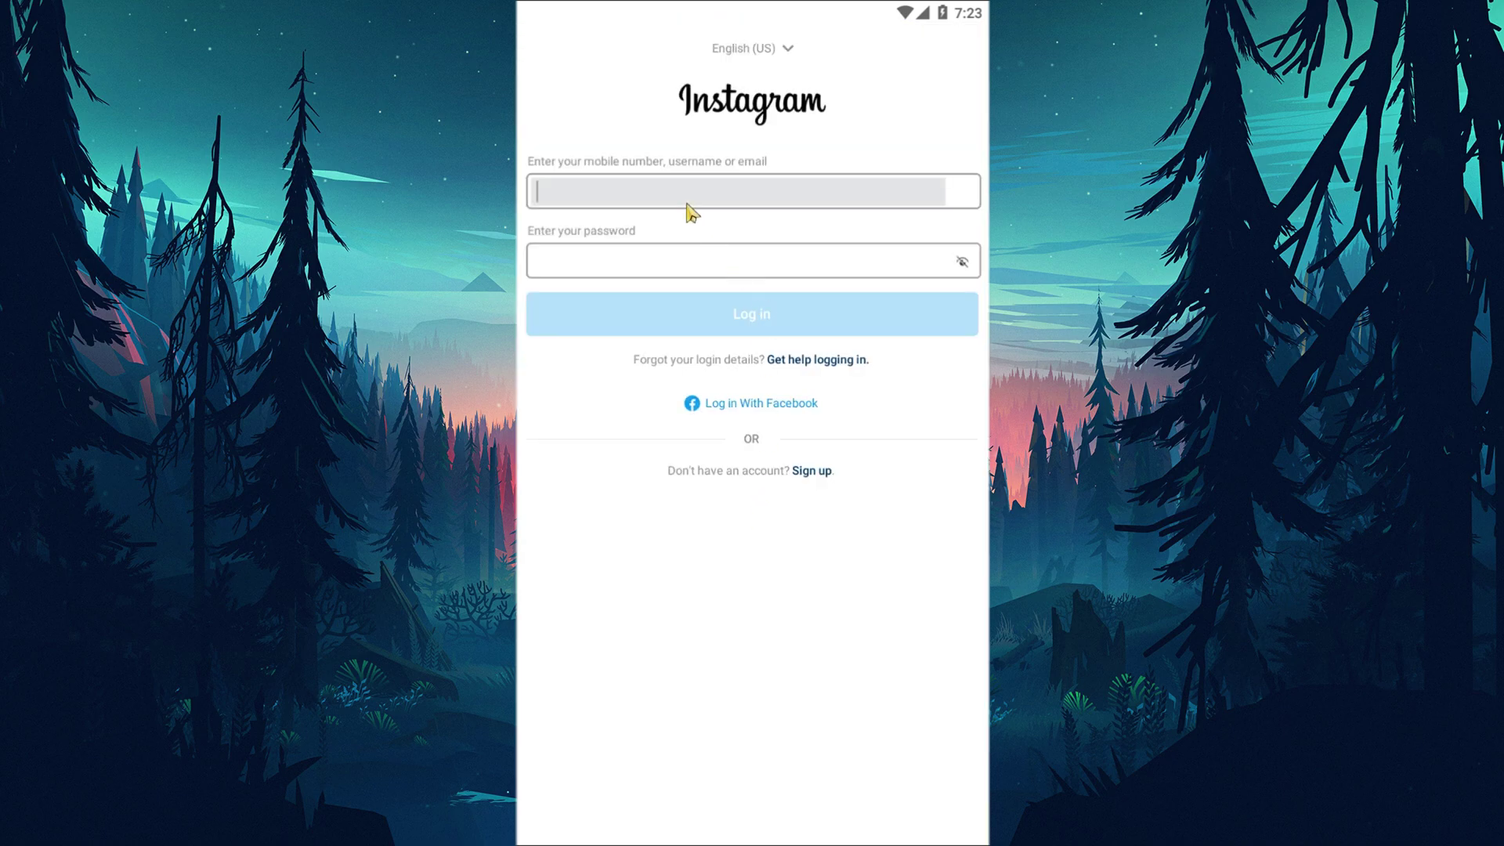
pyautogui.write('test')
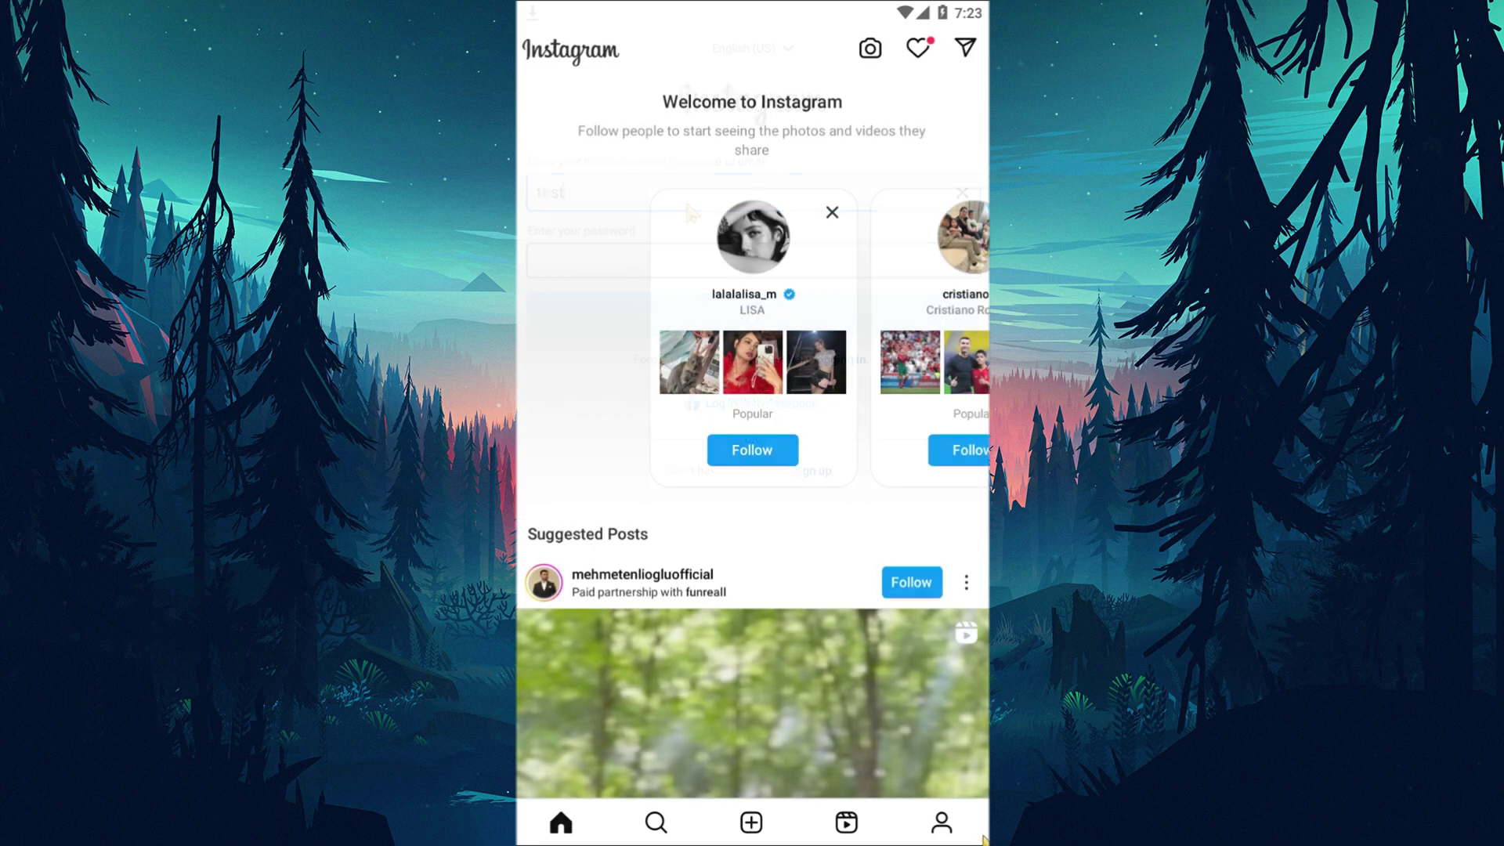
# Set the green house image from the gallery as the profile photo and save.
pyautogui.click(942, 822)
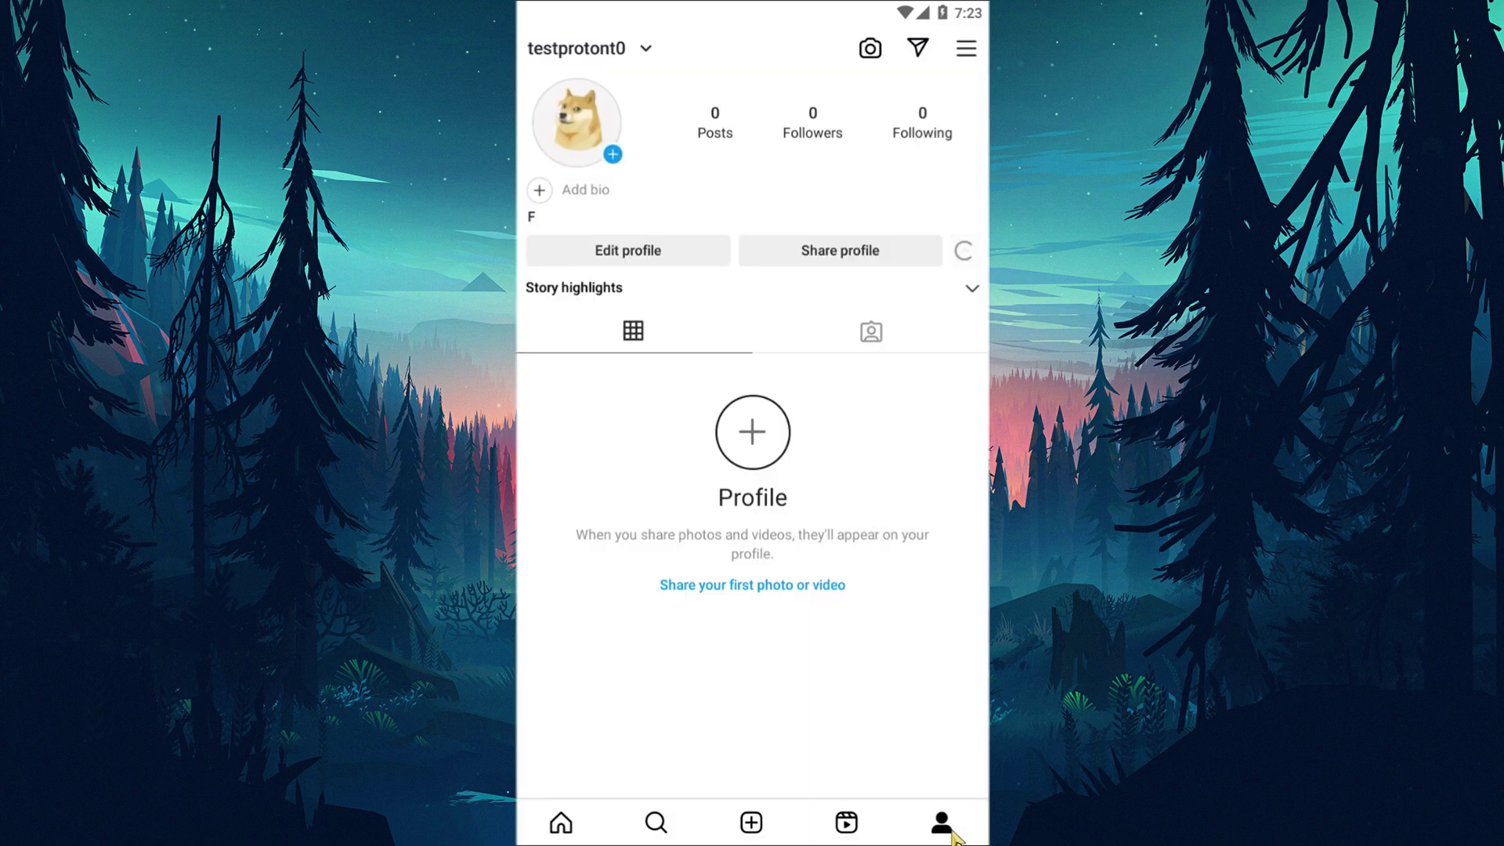
pyautogui.click(640, 258)
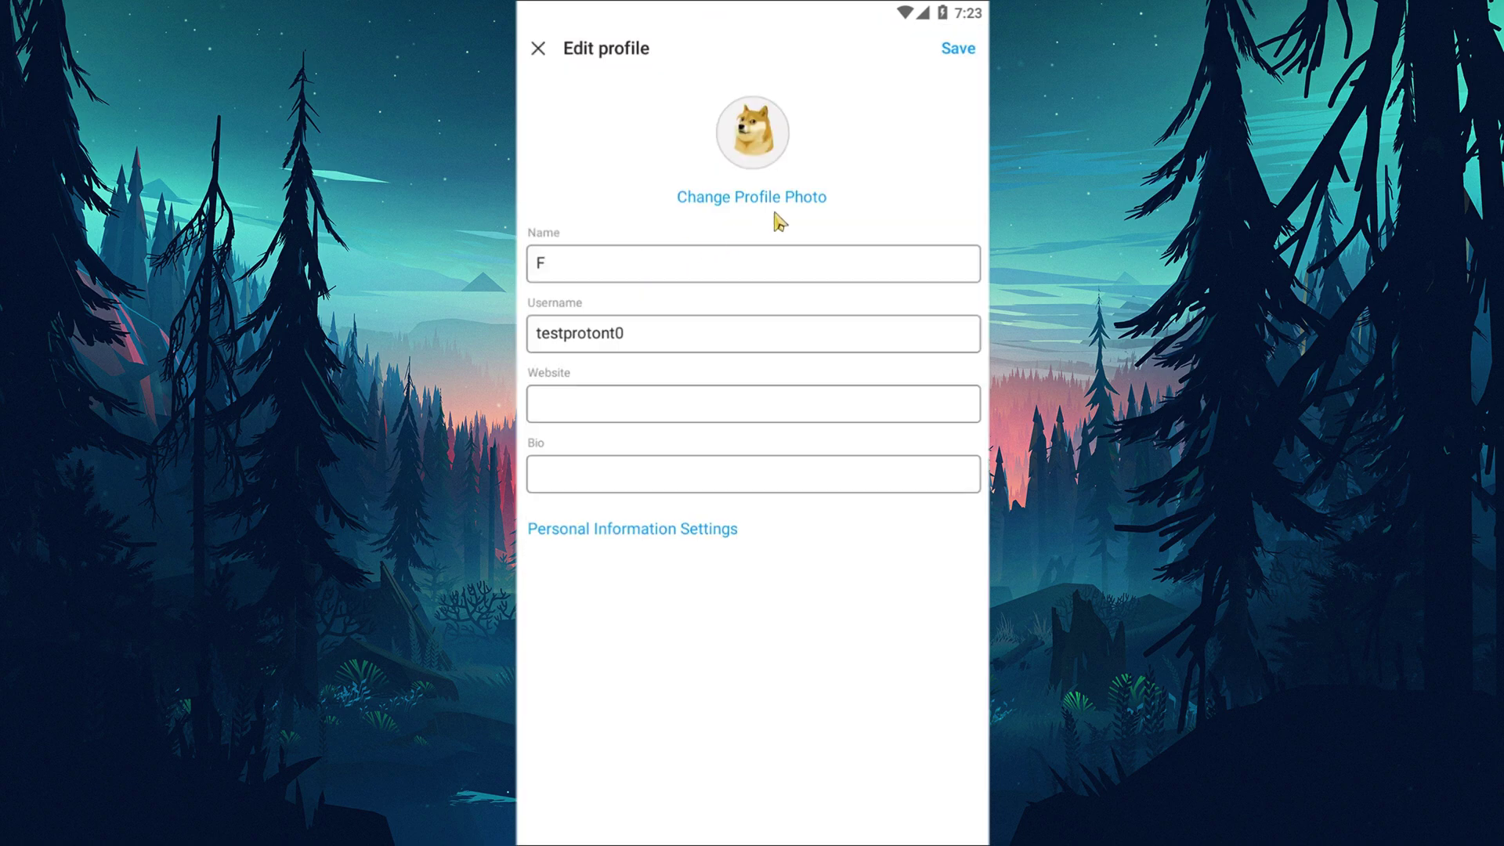
pyautogui.click(779, 202)
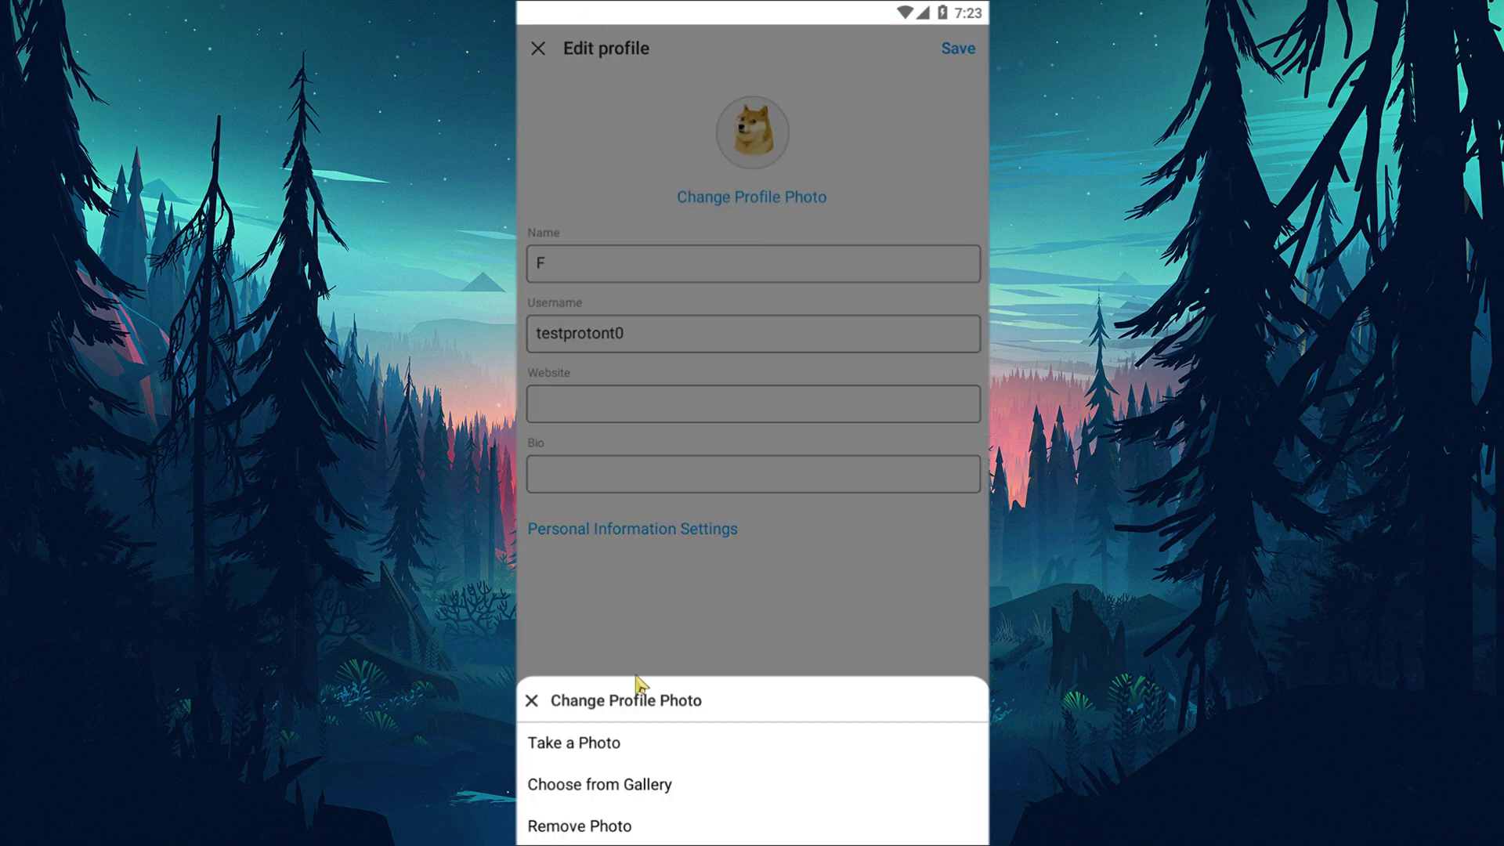
pyautogui.click(638, 780)
pyautogui.click(756, 184)
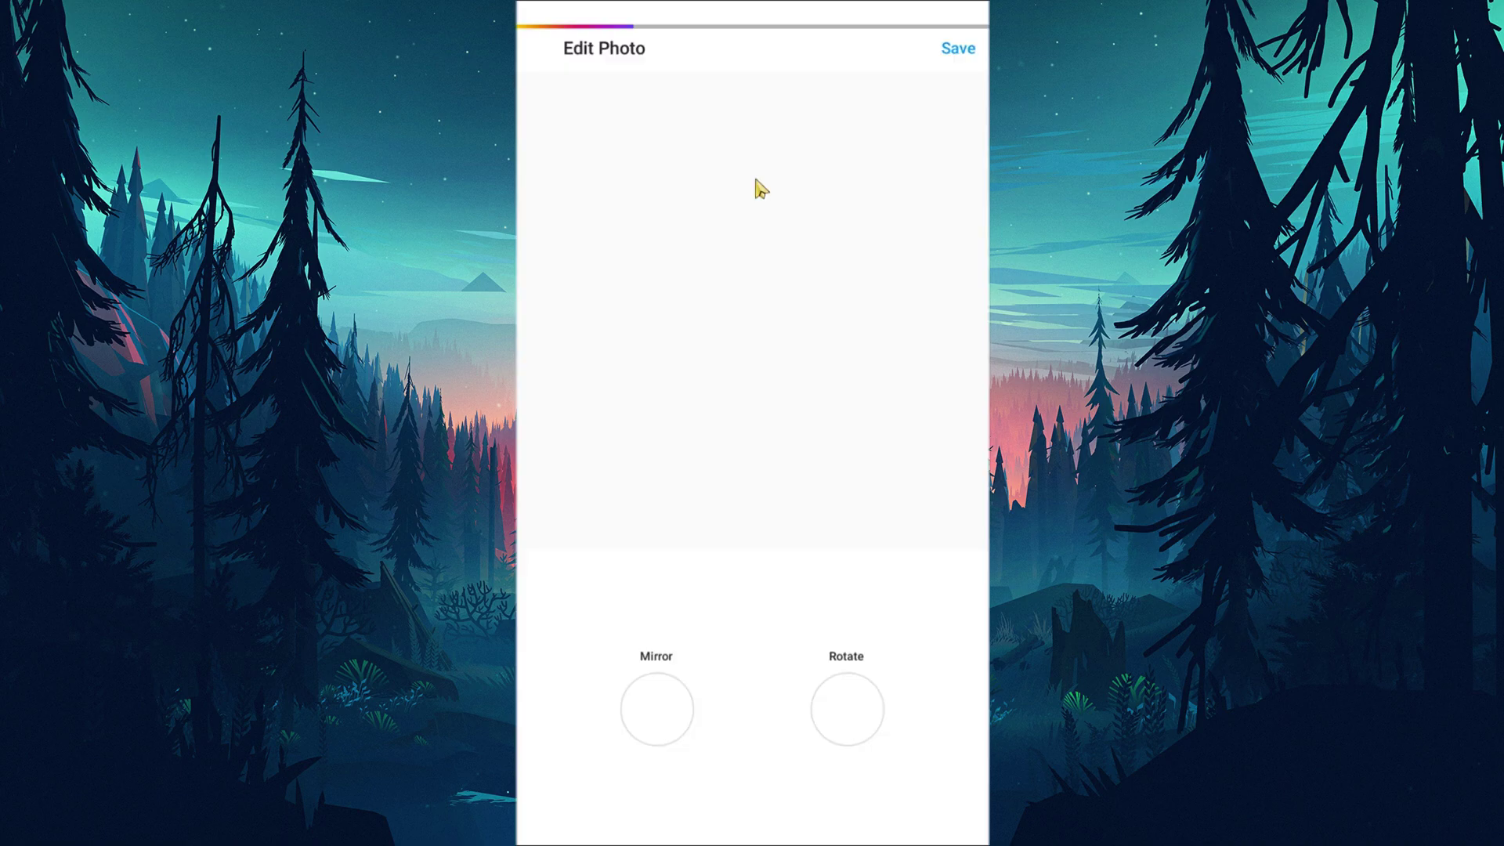
pyautogui.click(960, 49)
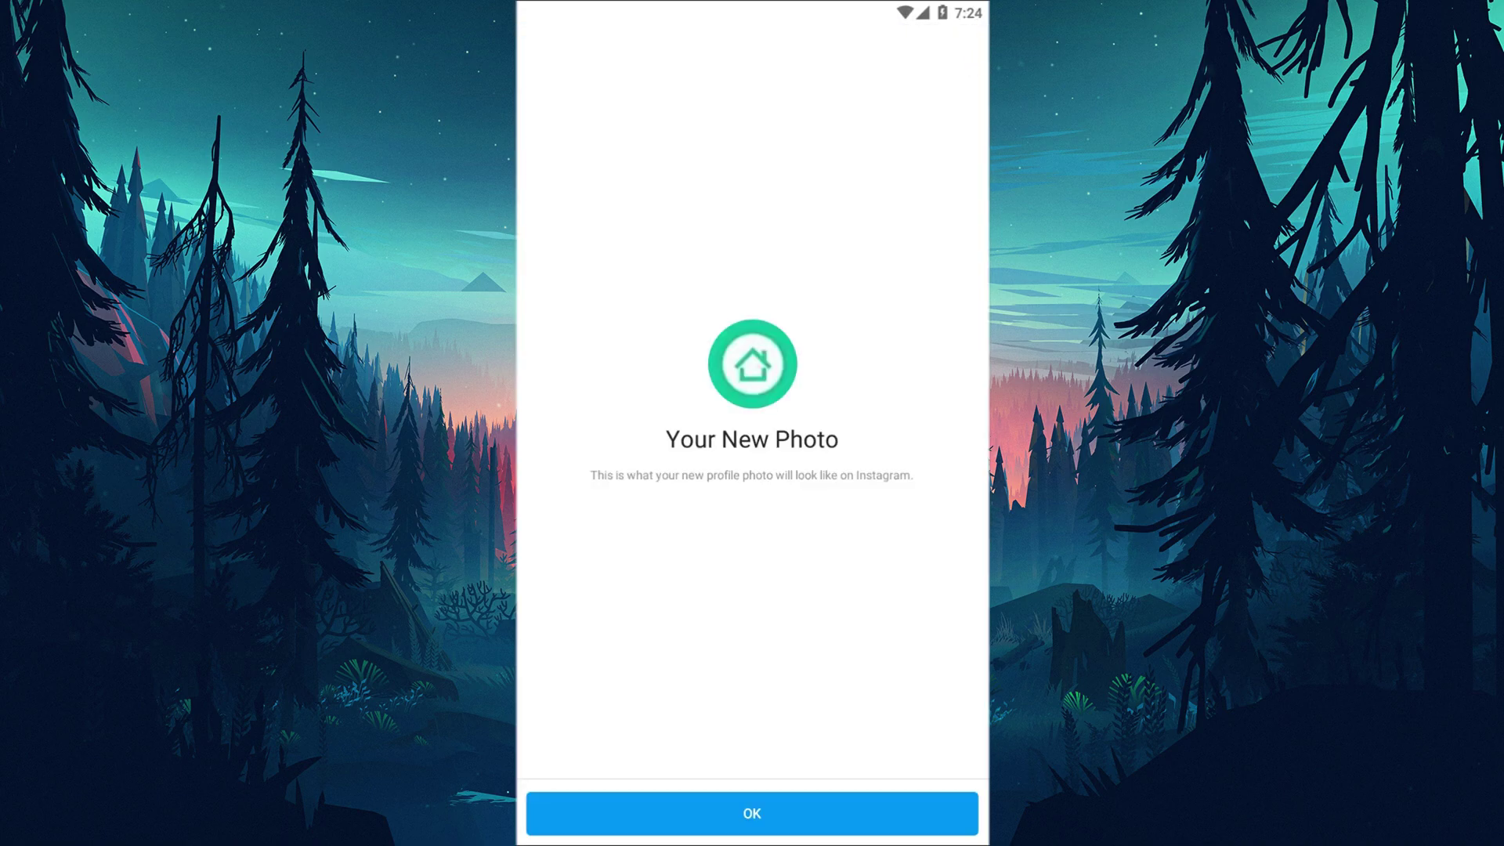
pyautogui.click(750, 814)
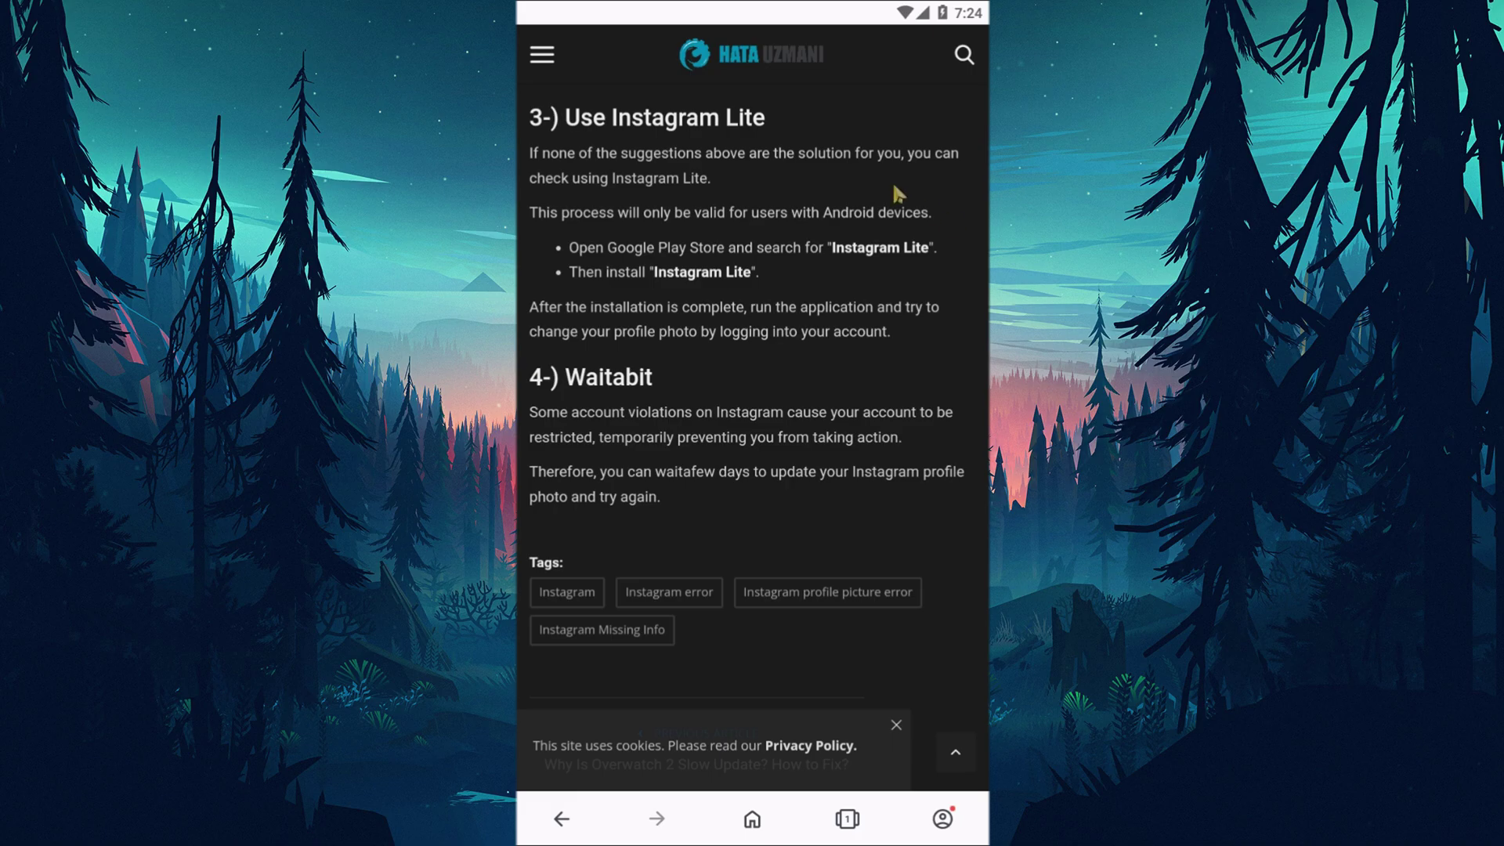
# Scroll the Hata Uzmani article to its 'What is Instagram Missing Info Error?' section.
pyautogui.scroll(15, 875, 184)
pyautogui.scroll(-5, 778, 249)
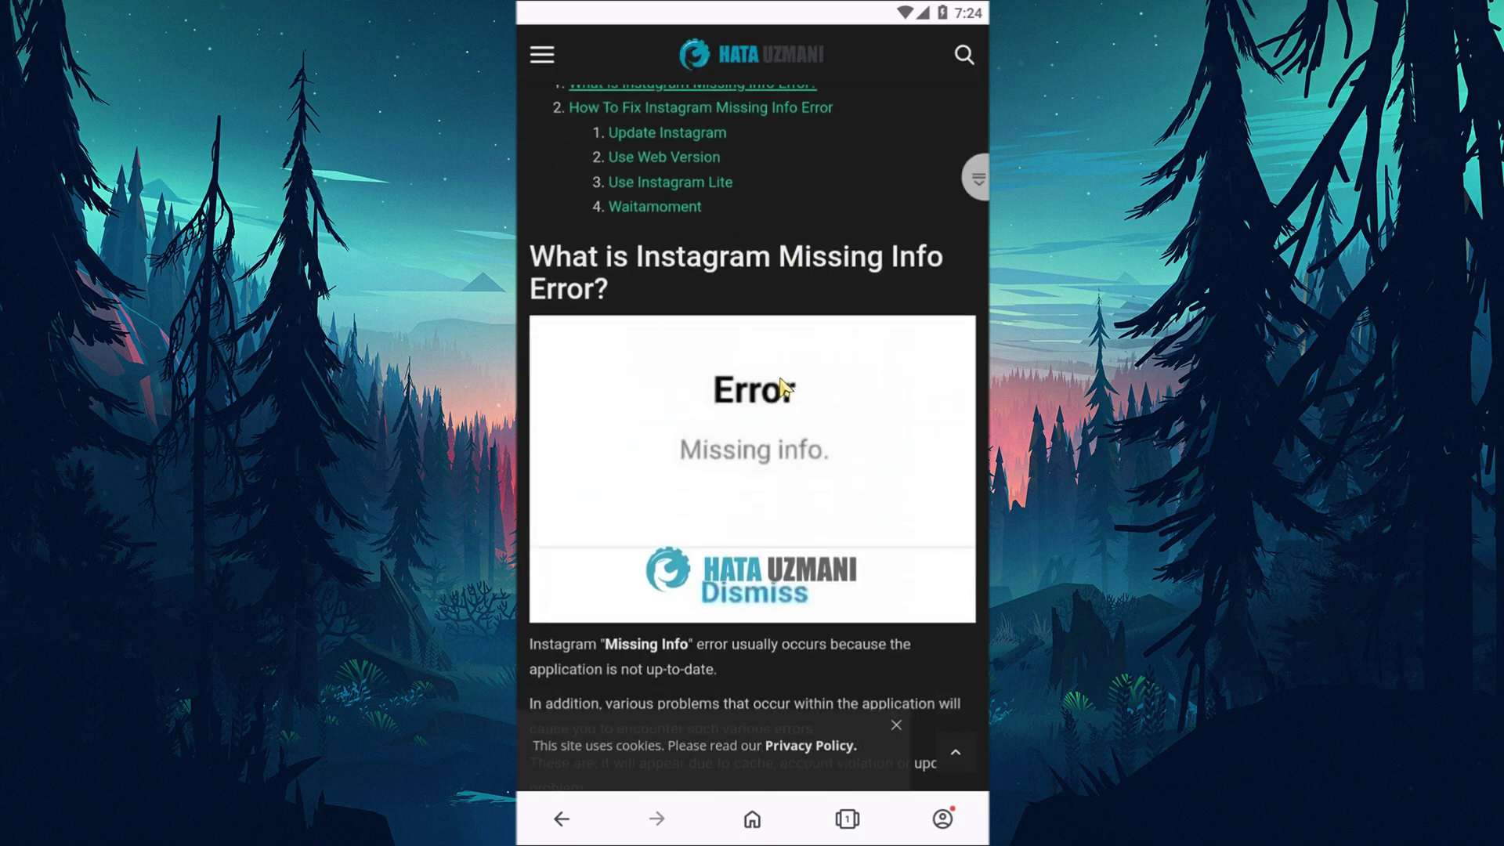
pyautogui.moveTo(783, 384); pyautogui.dragTo(782, 285)
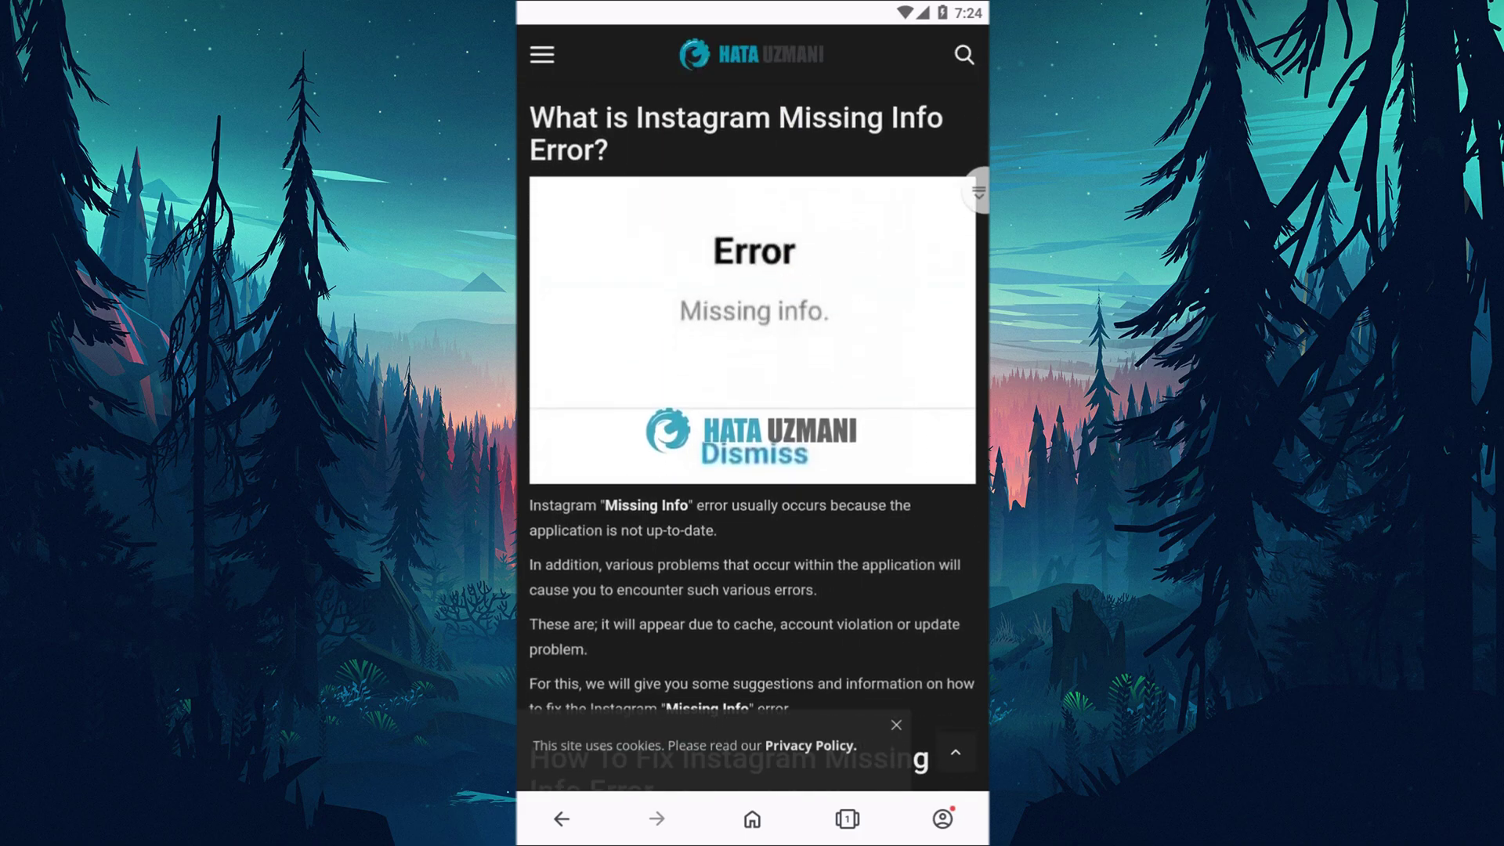